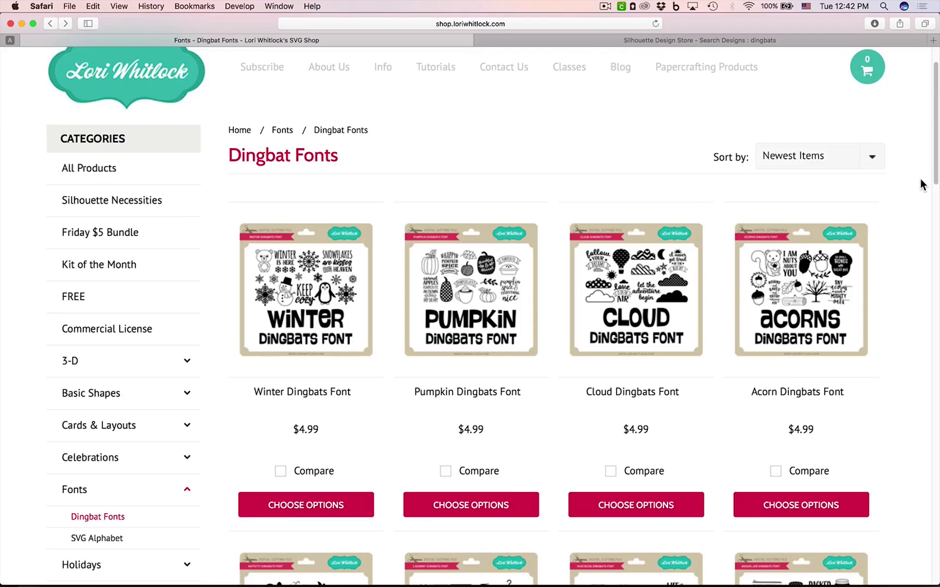
scroll(923, 182, "down", 5)
scroll(920, 180, "down", 12)
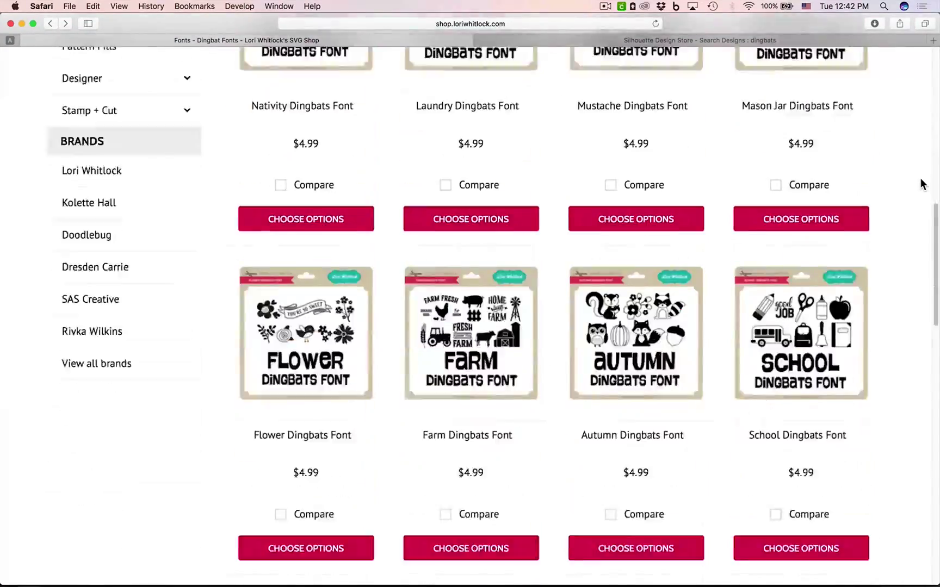
scroll(920, 177, "up", 20)
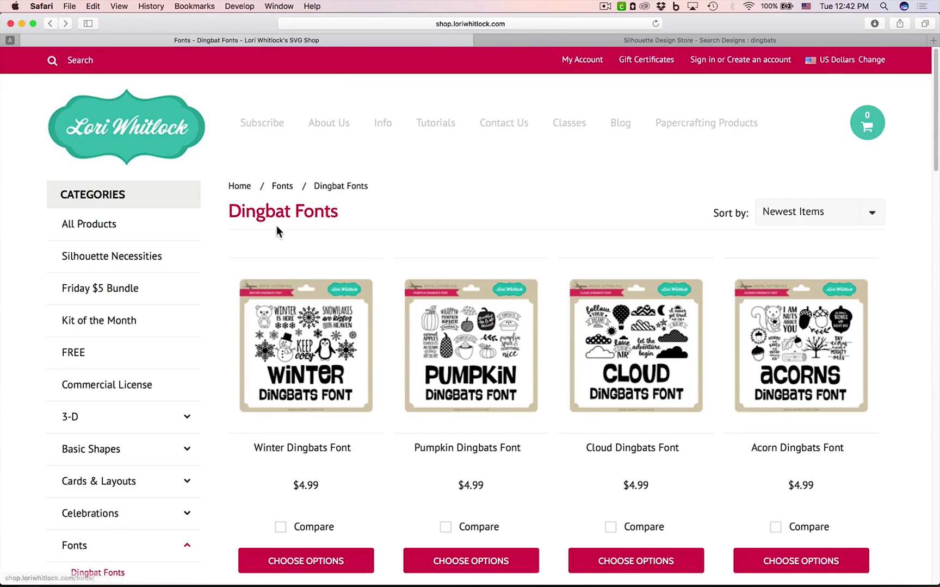
scroll(217, 402, "down", 2)
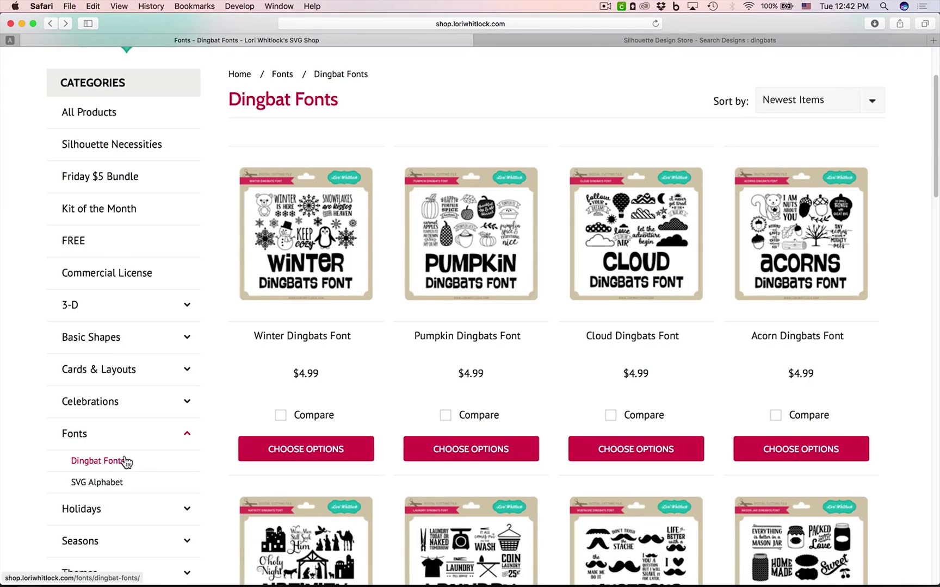
scroll(873, 336, "down", 7)
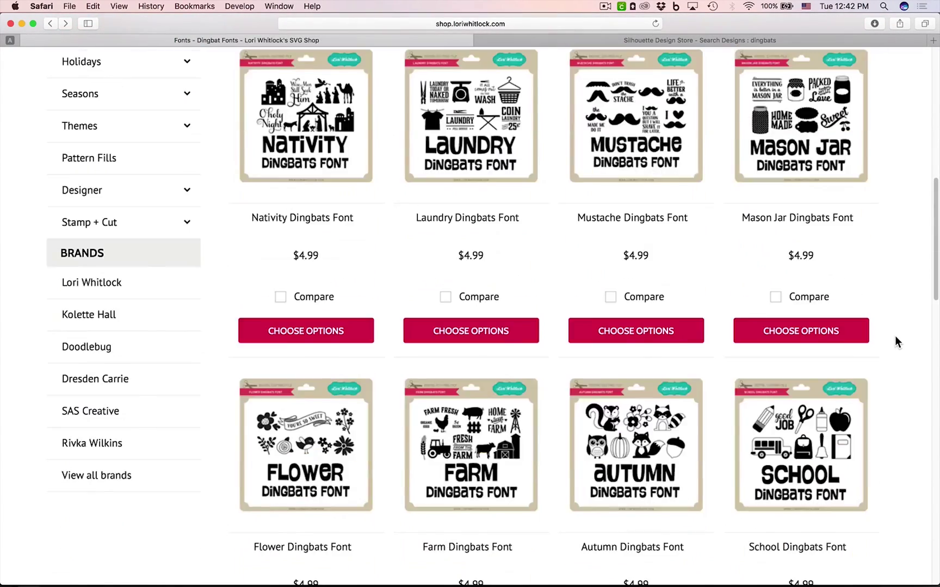
scroll(895, 338, "up", 3)
left_click(601, 41)
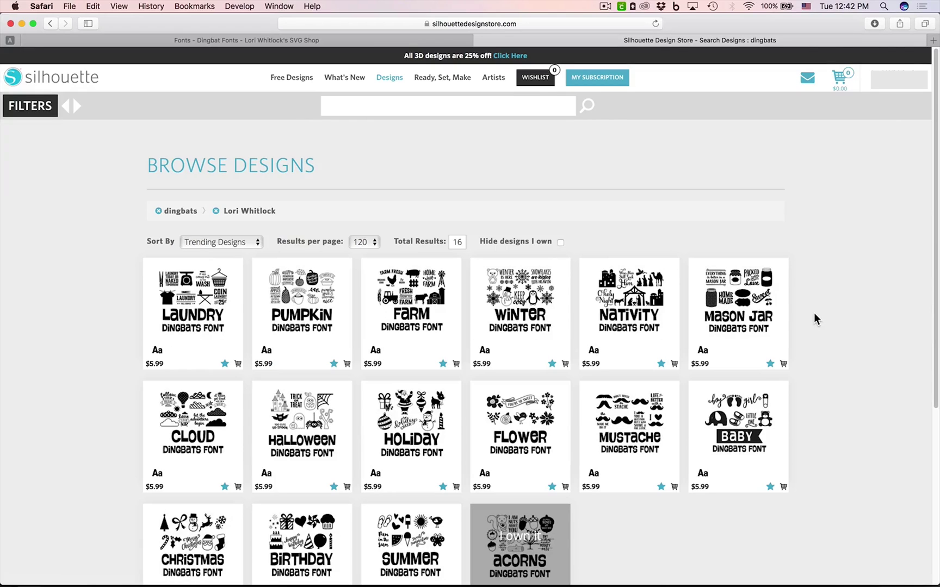
left_click(363, 40)
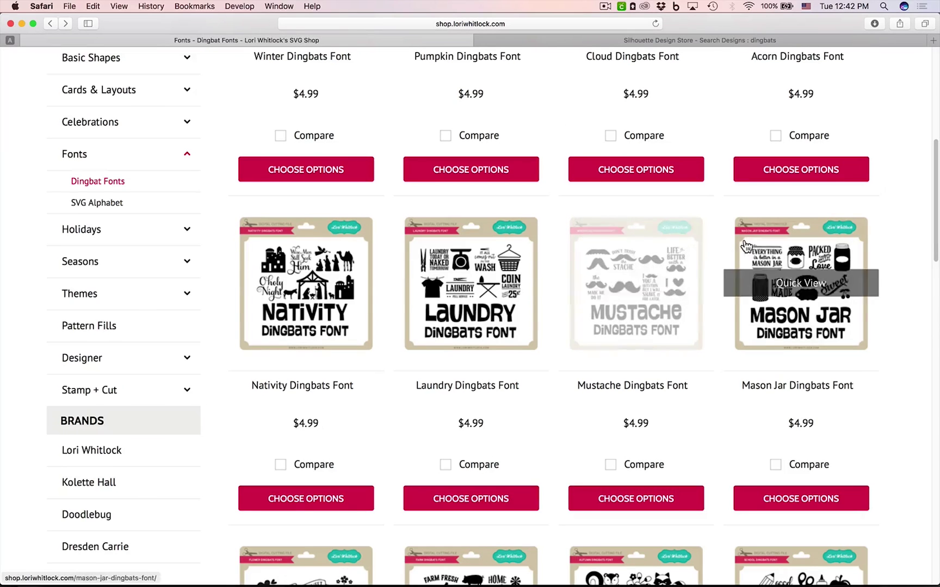
scroll(921, 236, "up", 5)
scroll(920, 235, "up", 2)
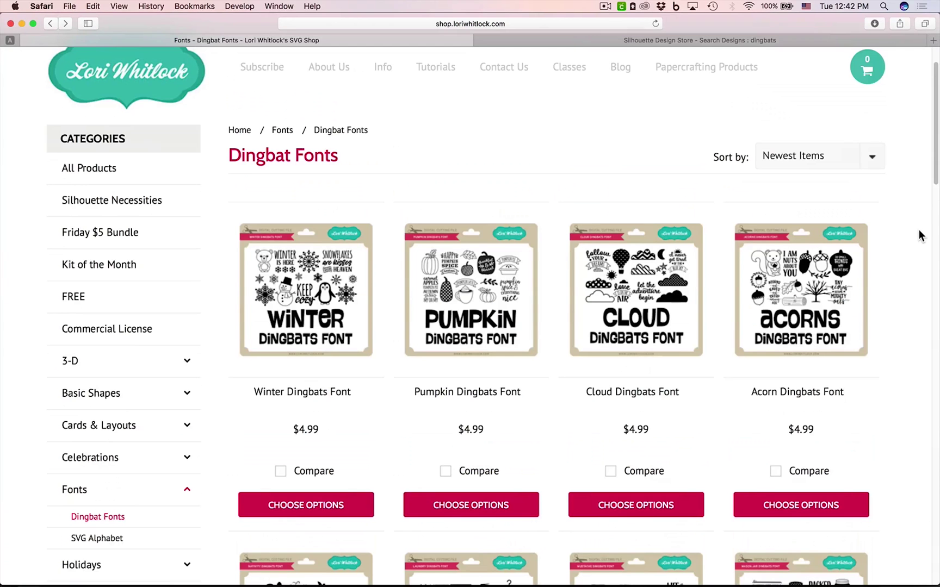
scroll(920, 235, "up", 2)
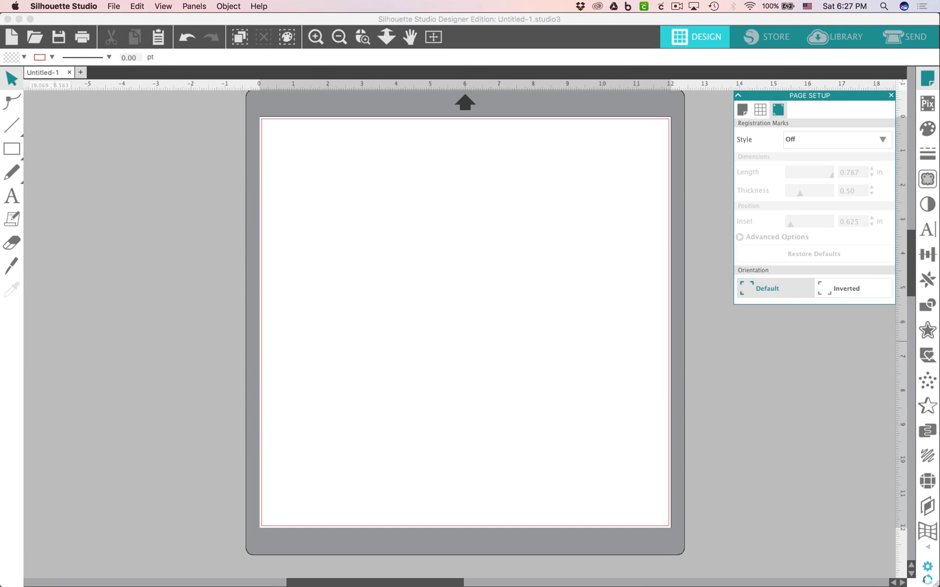
- Paste the four alphabet lines into a new Arial text block near the top of the page
left_click(10, 206)
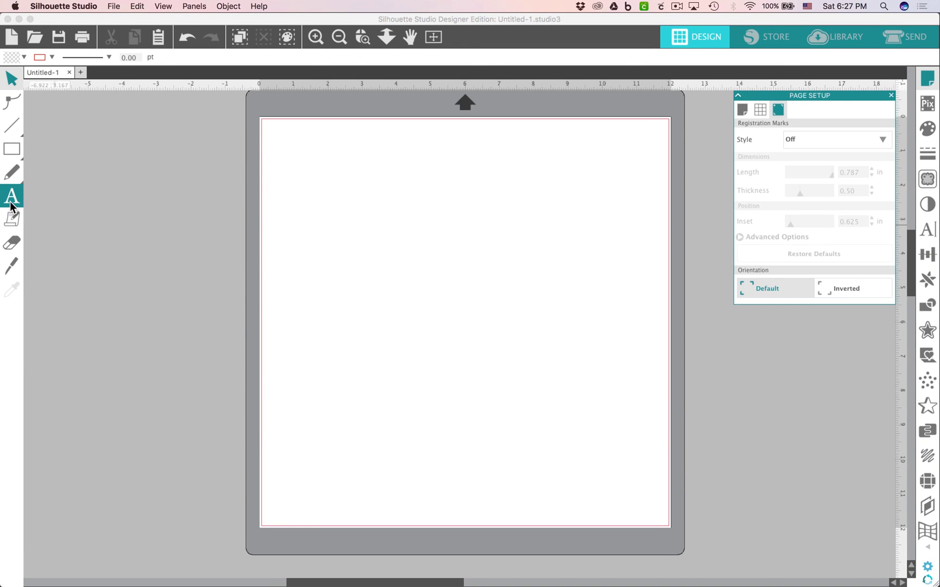
left_click(371, 199)
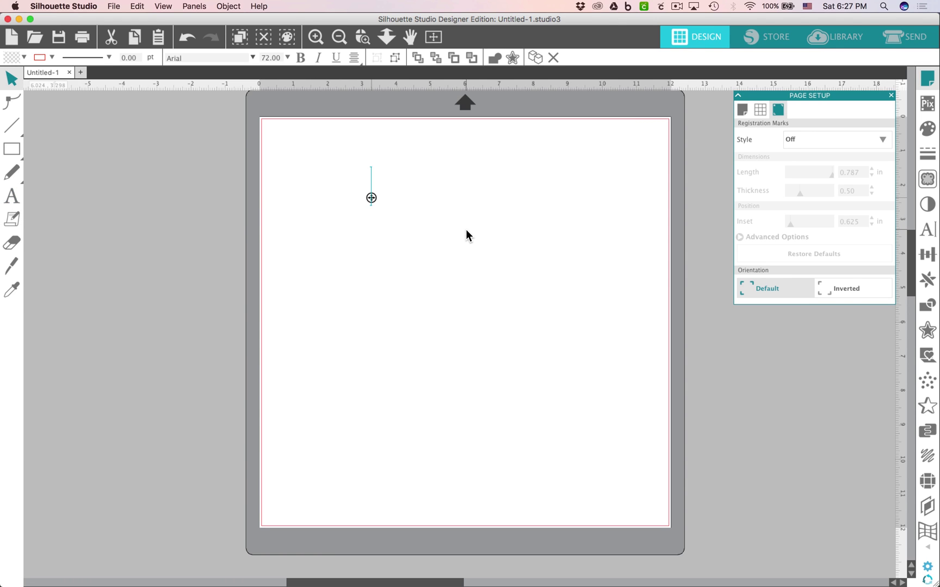
type("abcdefg hijkl mnopqr stuvwxyz")
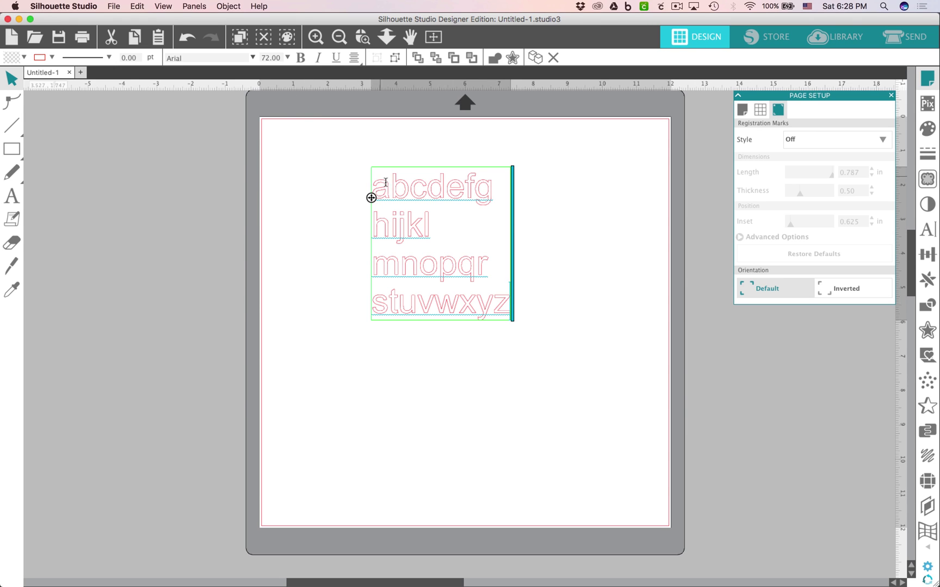
key("Escape")
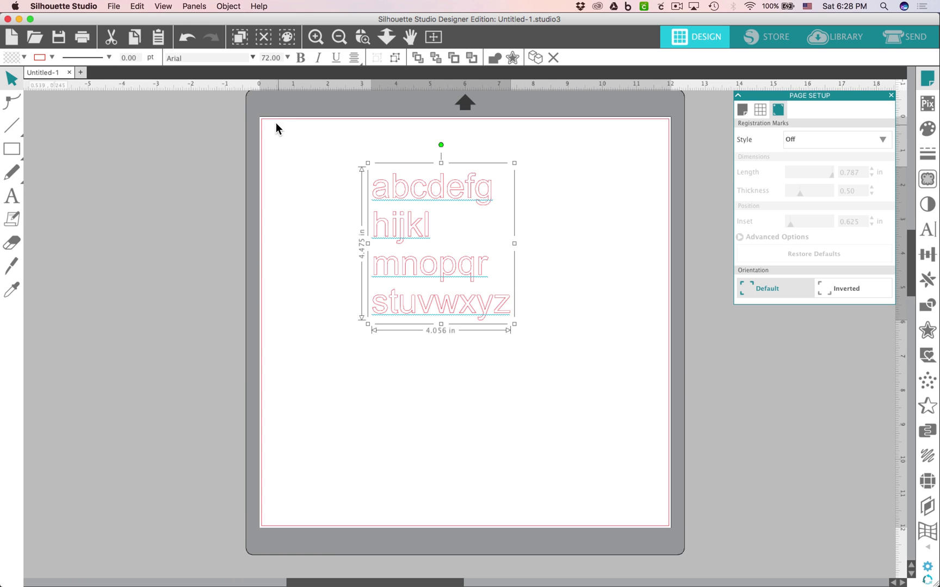
left_click(252, 58)
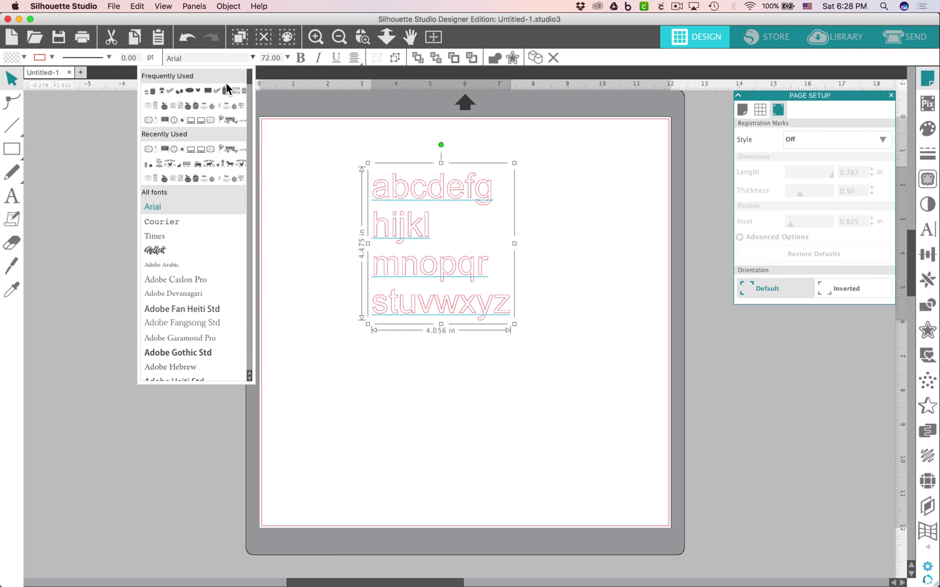
- Switch the alphabet text to LW Farm Dingbats with a black fill
left_click(207, 162)
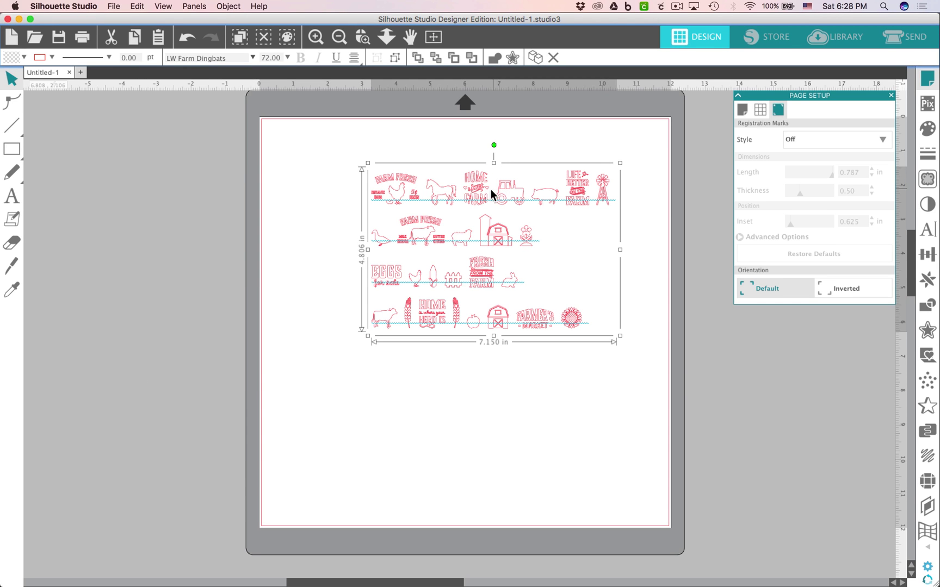
left_click_drag(491, 193, 455, 188)
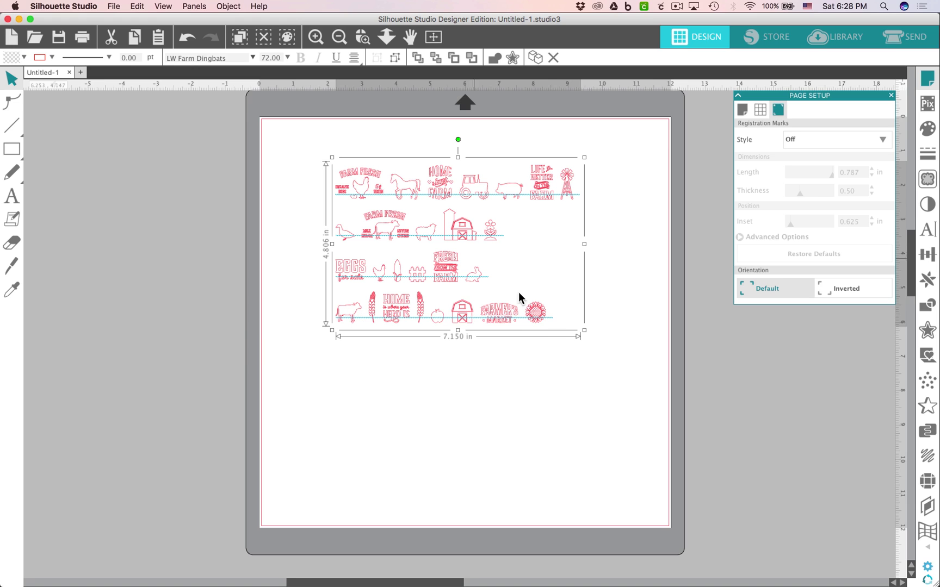
left_click(22, 58)
left_click(86, 88)
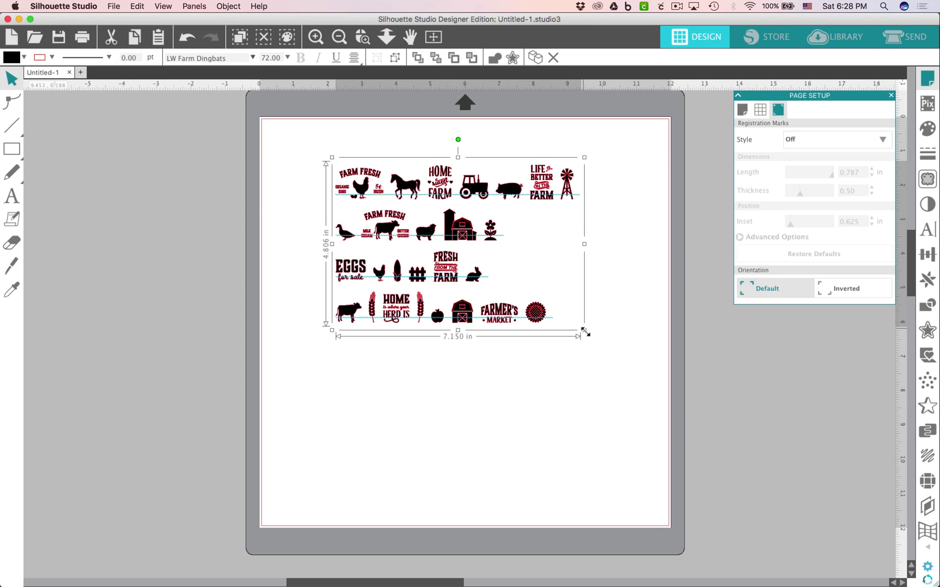
- Enlarge the farm glyphs to about 10.3 inches wide and close Page Setup
left_click_drag(584, 330, 693, 403)
left_click_drag(466, 229, 429, 229)
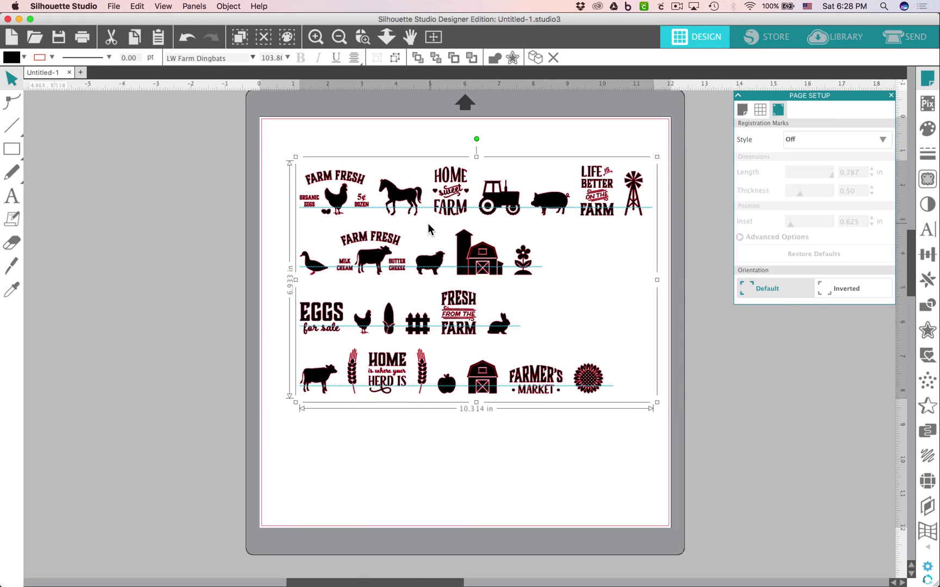
scroll(428, 228, "up", 2)
scroll(424, 223, "up", 3)
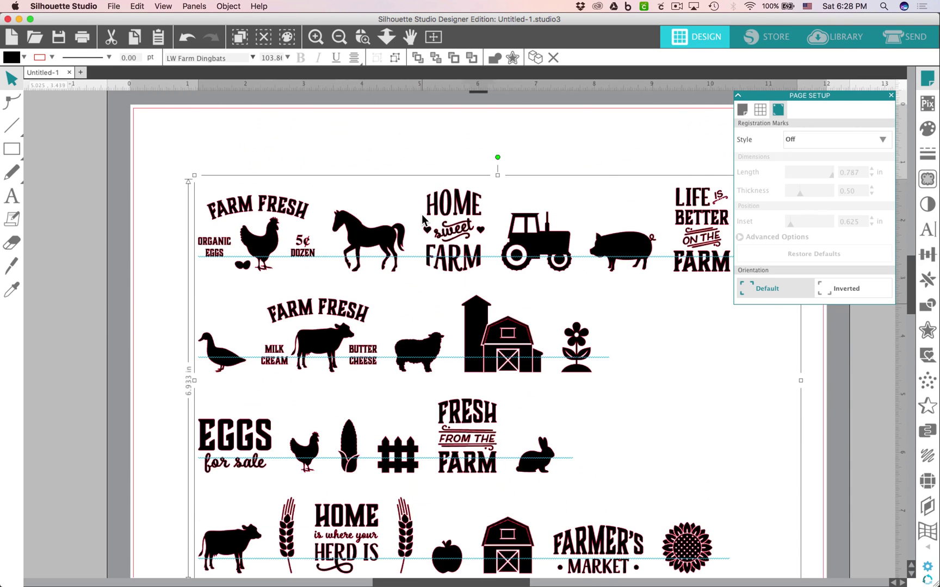
left_click(891, 96)
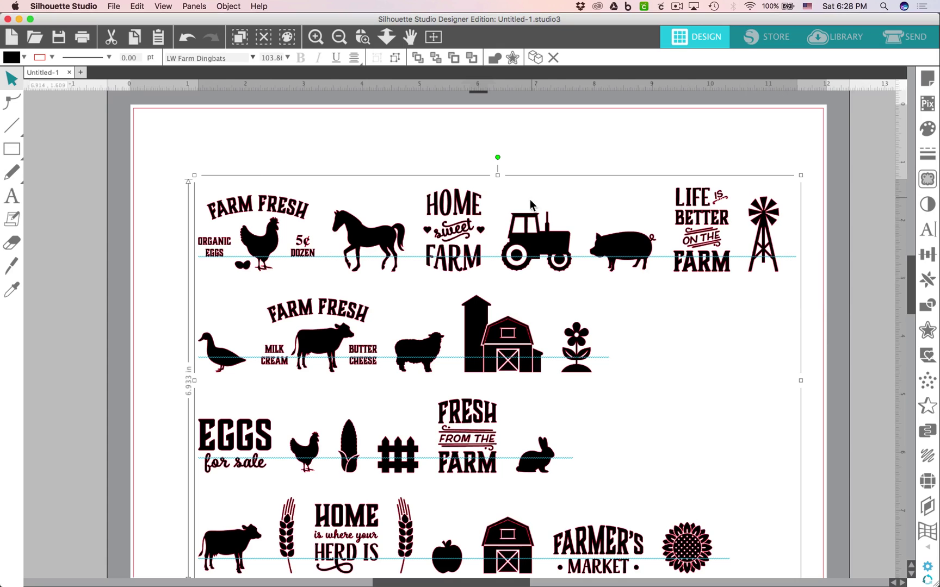
left_click(252, 161)
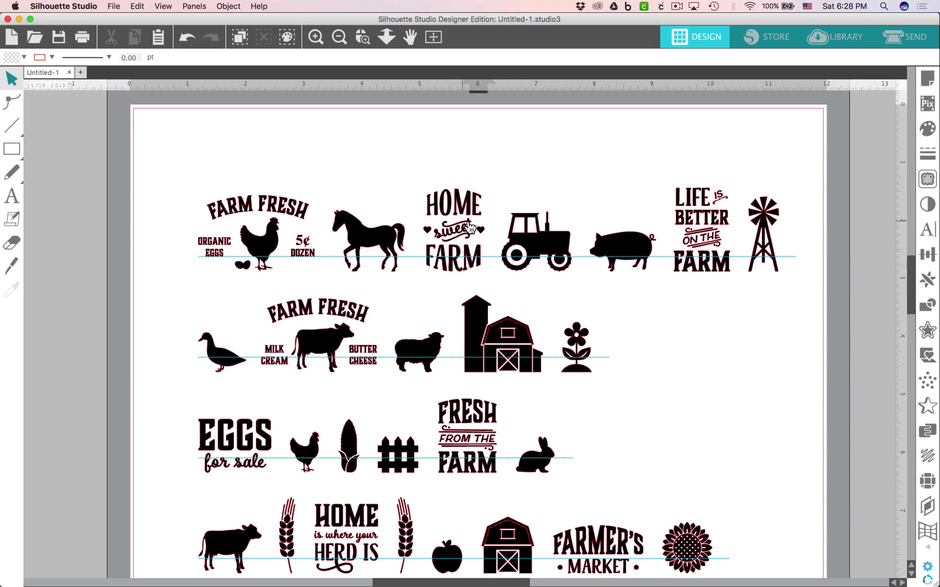
scroll(646, 302, "down", 1)
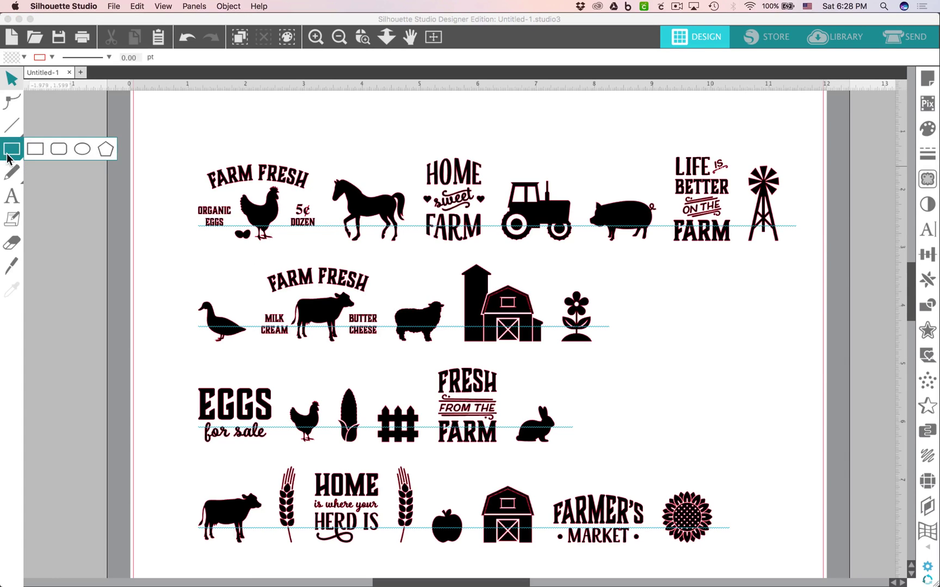
left_click(9, 174)
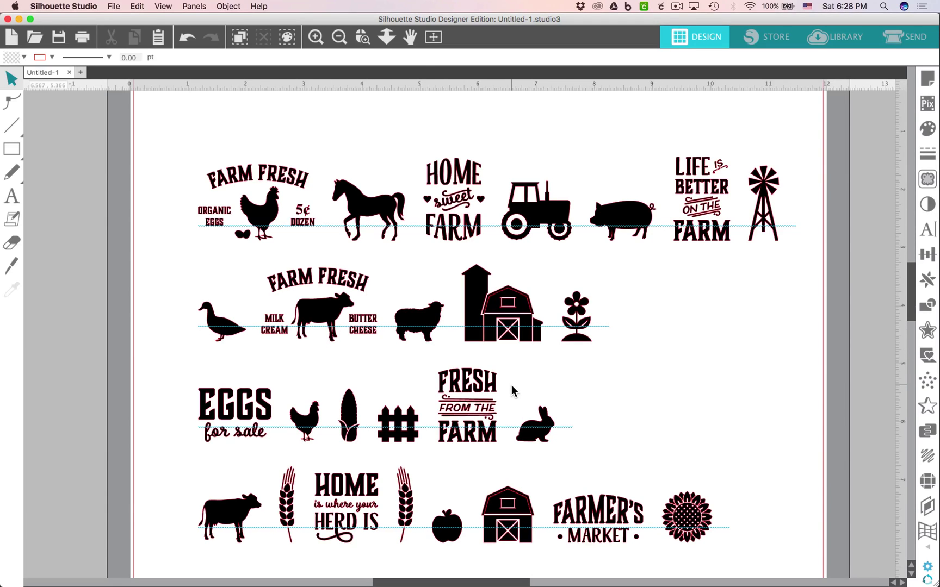
left_click(299, 213)
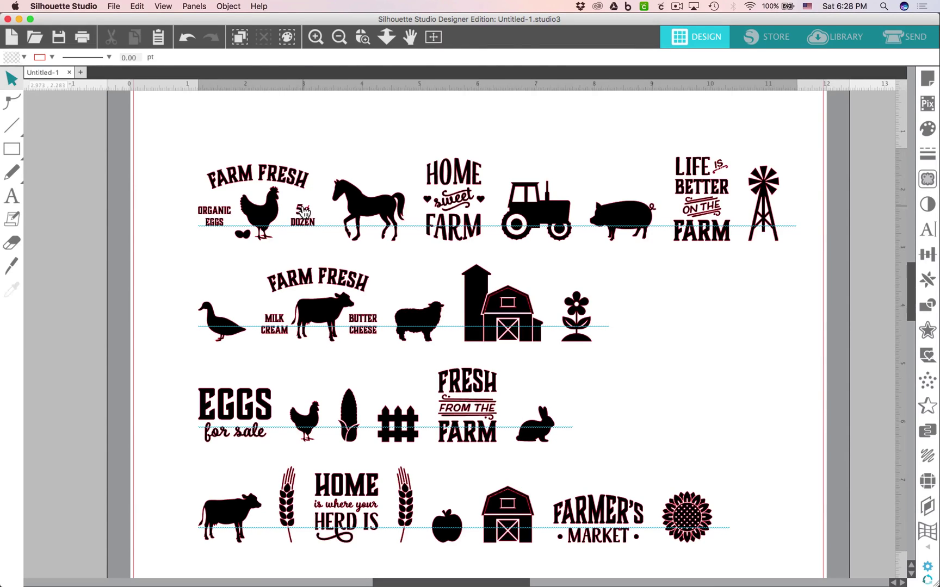
- Delete every glyph except the Farm Fresh hen and enlarge it to 9.269 × 6.947 in
left_click(702, 450, "shift")
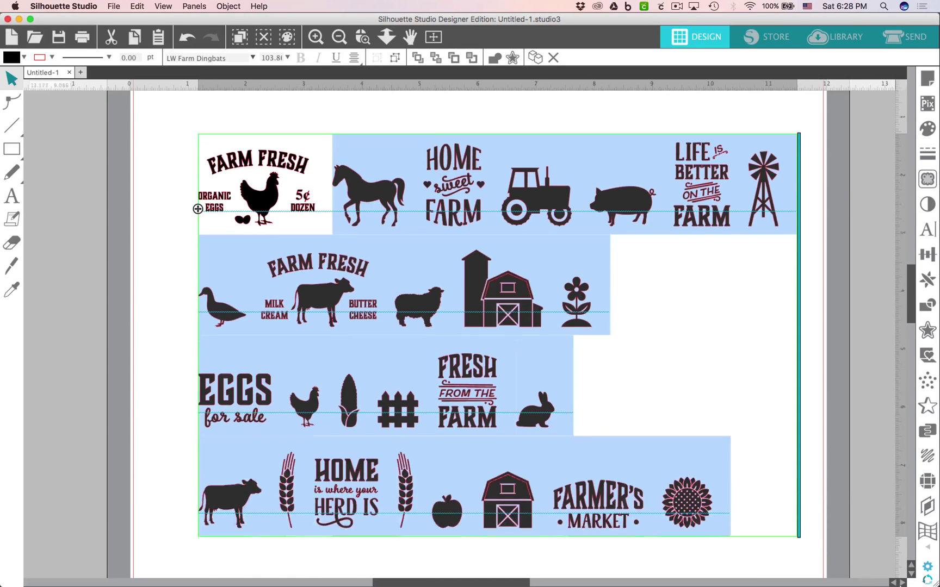
key("BackSpace")
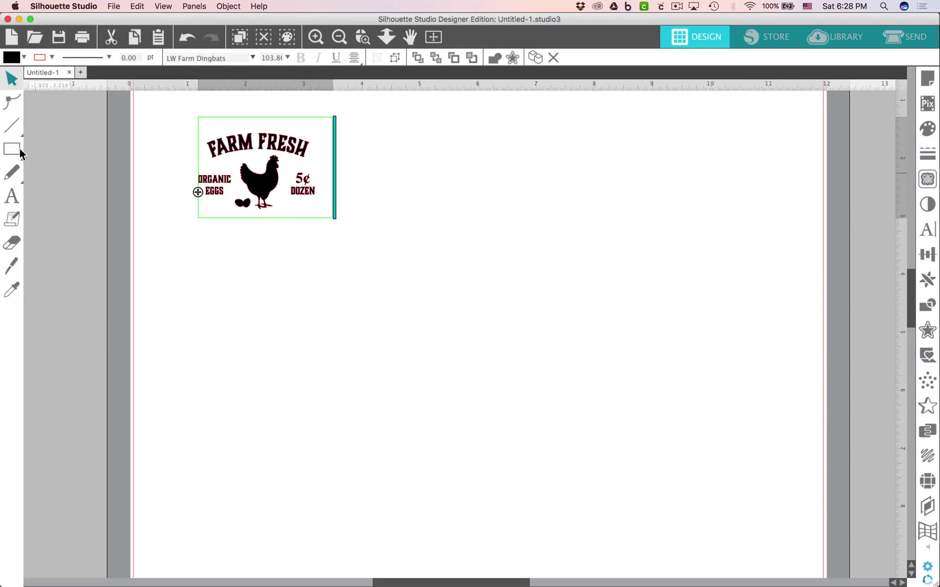
key("Escape")
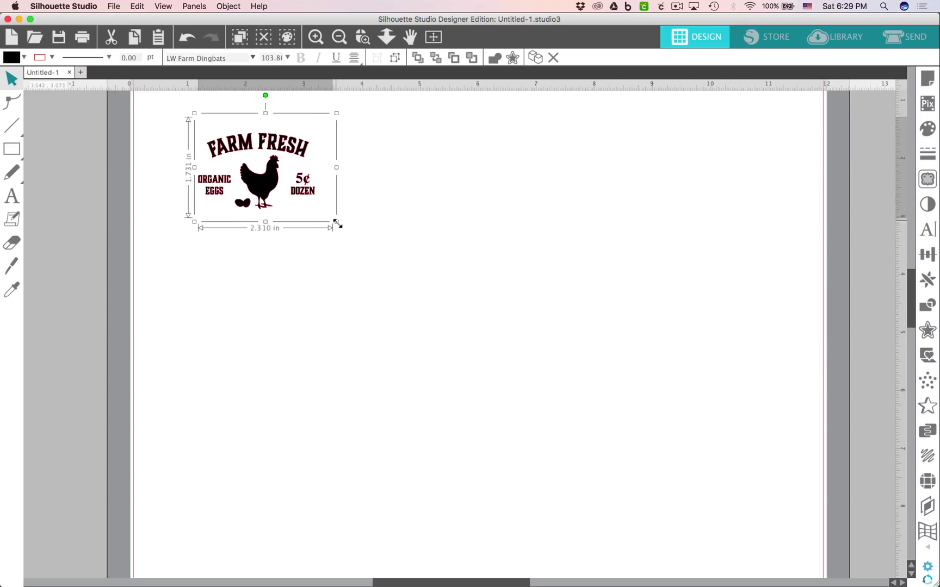
left_click_drag(336, 222, 756, 529)
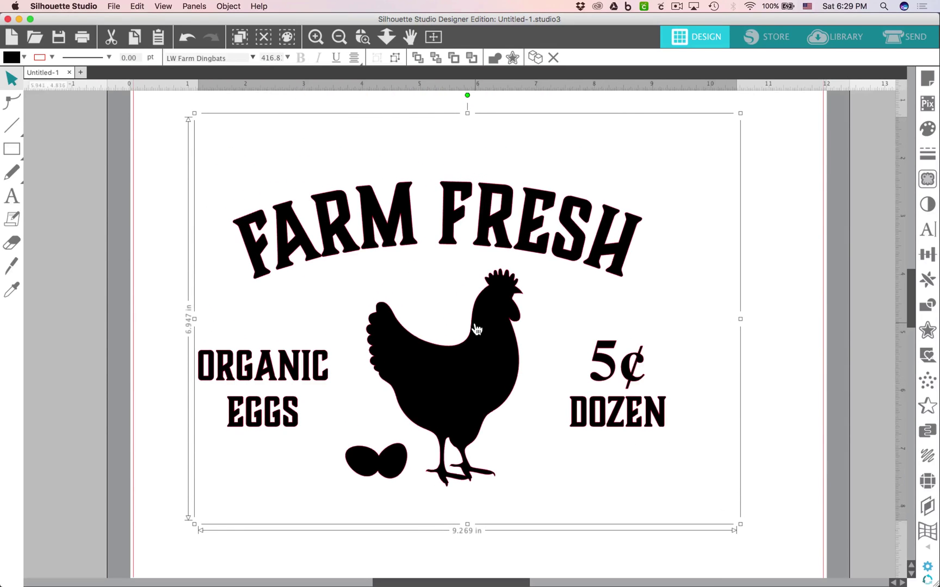
- Move the Farm Fresh design higher on the mat and check its cut settings
scroll(476, 330, "up", 1)
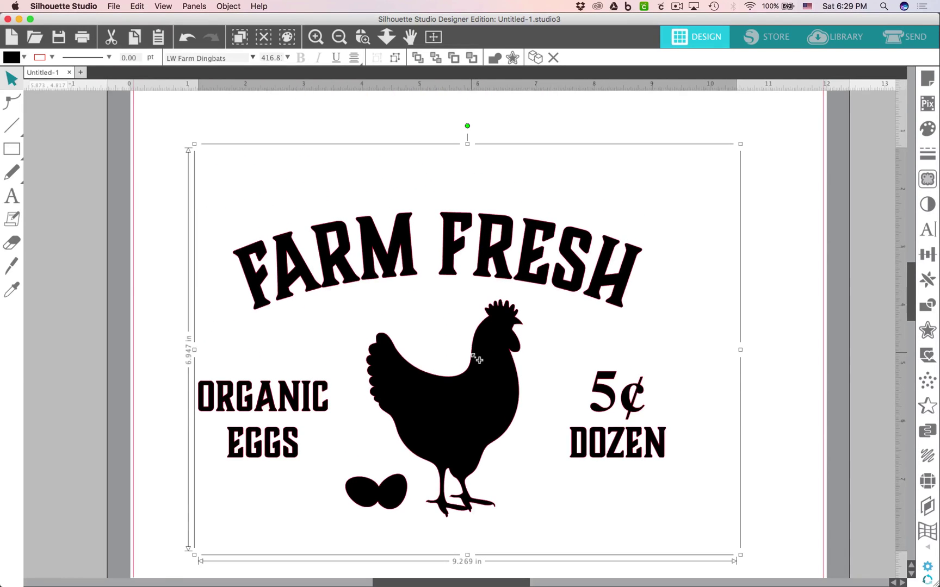
scroll(475, 362, "down", 2)
left_click_drag(479, 372, 483, 335)
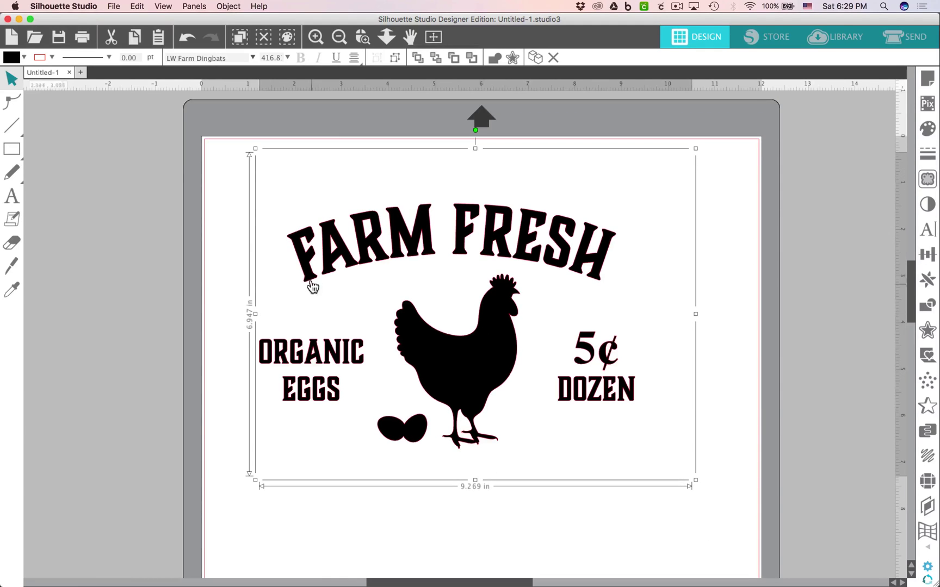
left_click(904, 36)
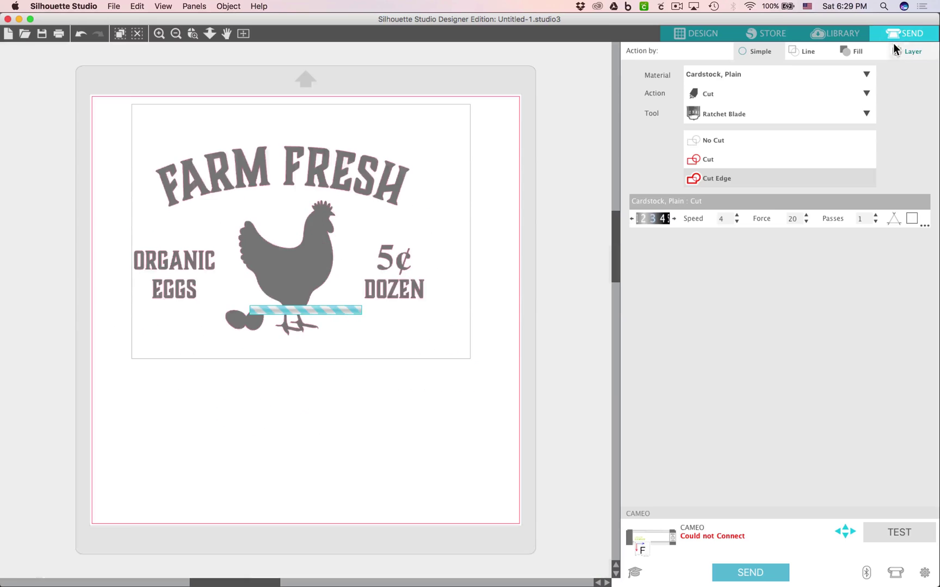
left_click(679, 35)
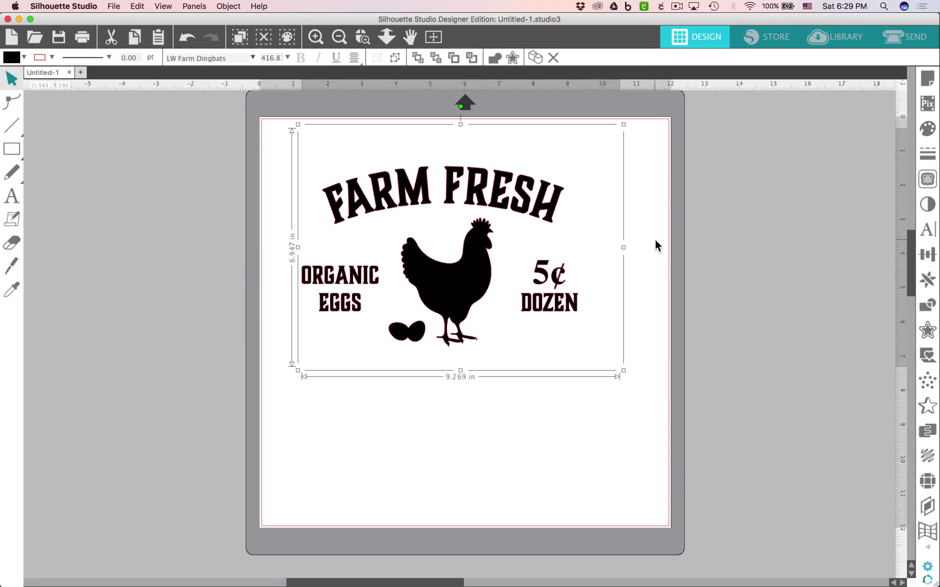
- Replace the Farm Fresh design with pasted alphabet text set in LW School Dingbats
left_click(428, 227)
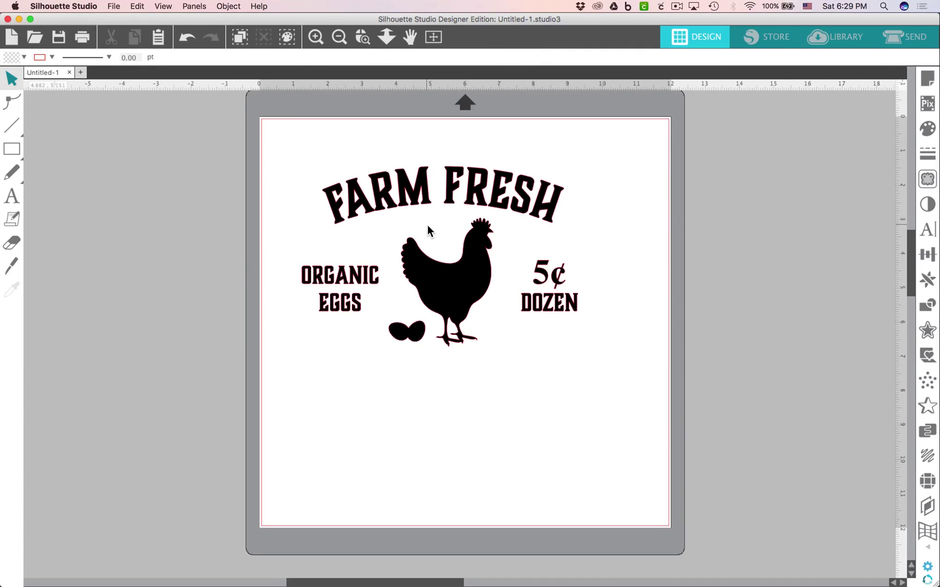
left_click(421, 205)
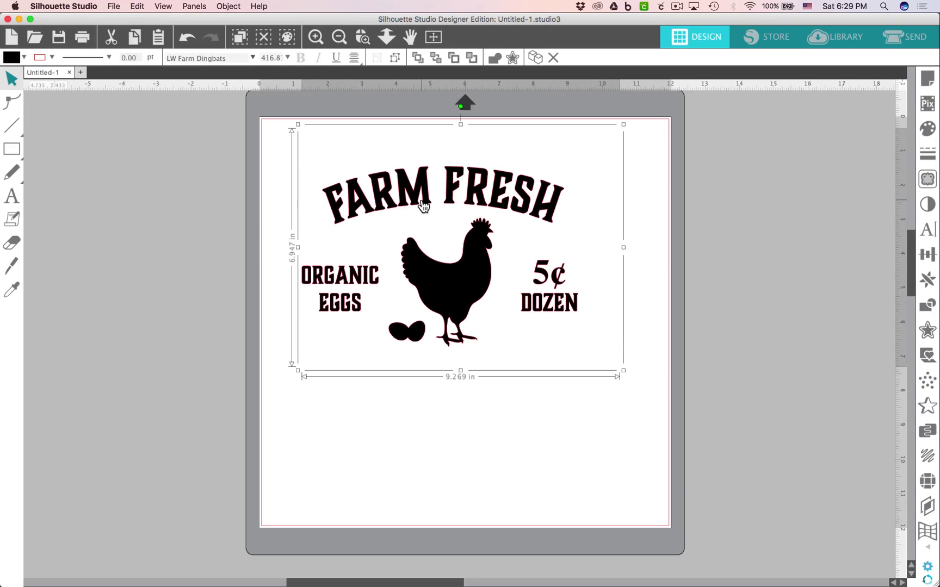
key("Delete")
left_click(11, 196)
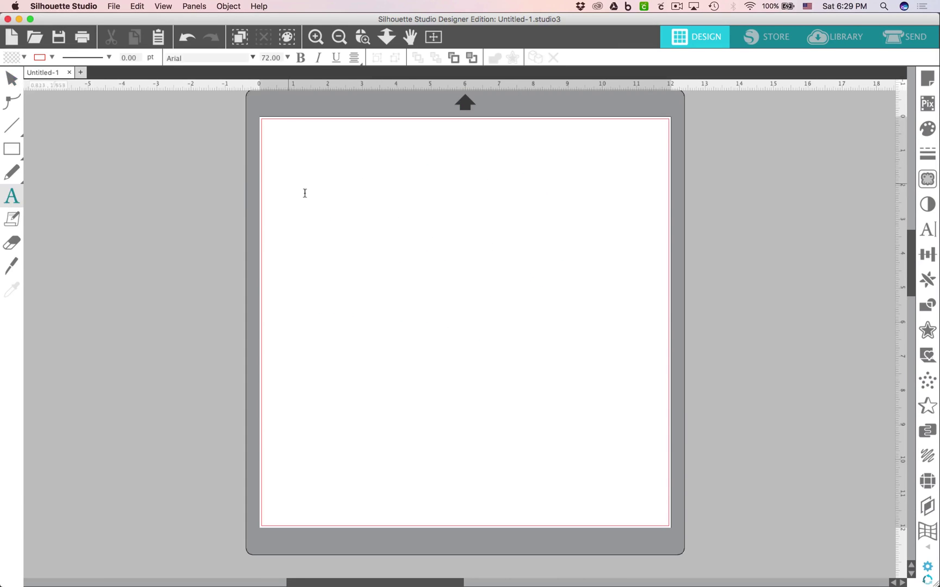
left_click(371, 204)
key("super+v")
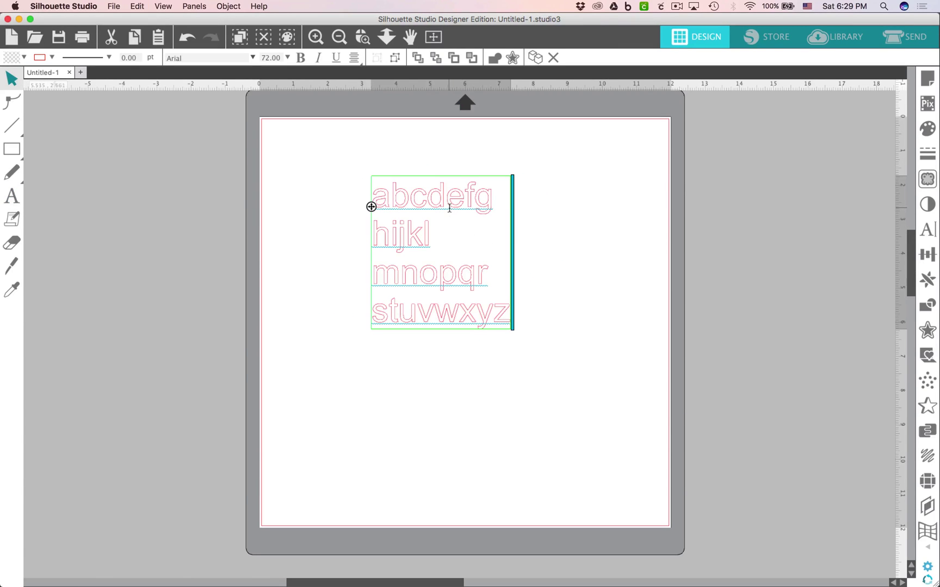
left_click(451, 208)
left_click(252, 58)
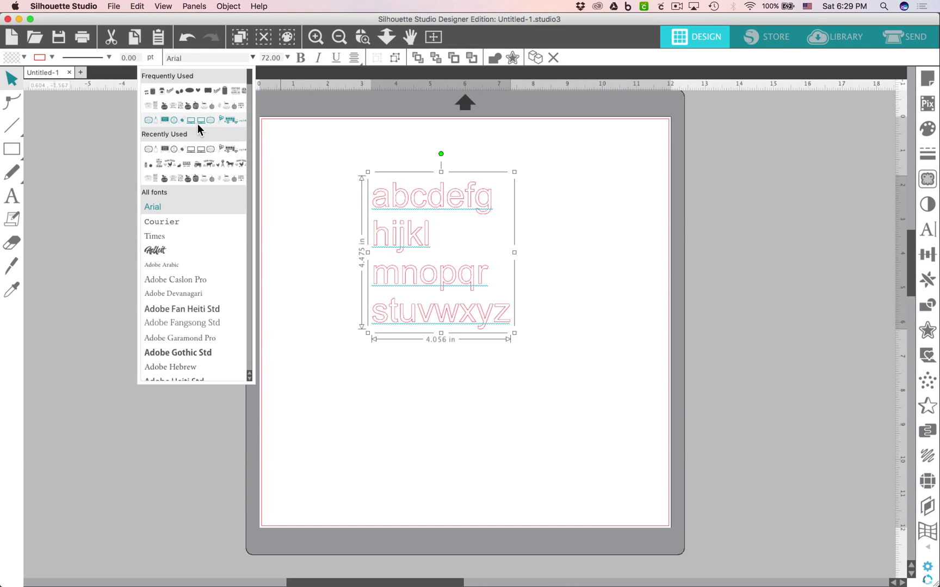
left_click(197, 122)
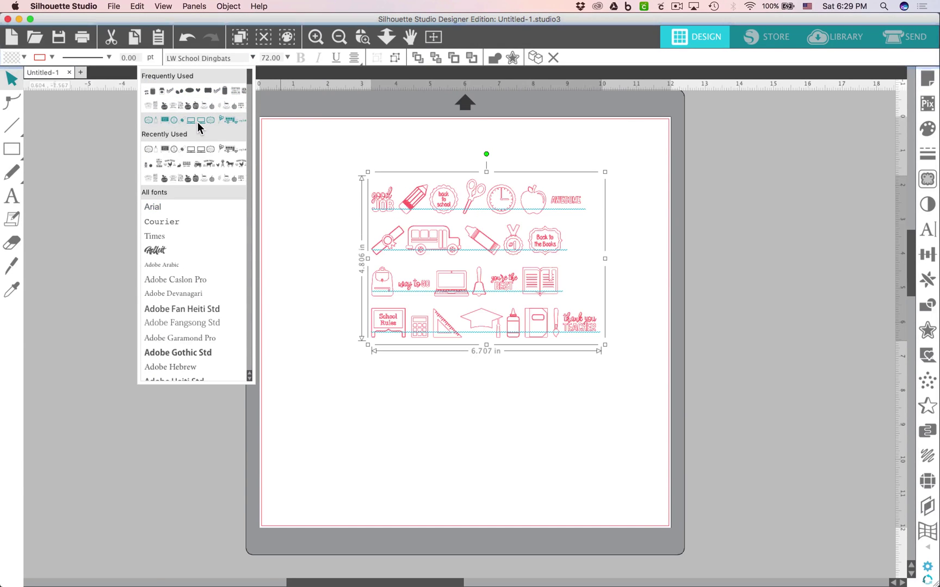
- Ungroup the dingbats and delete all except the notebook and 'thank you TEACHER'
right_click(543, 327)
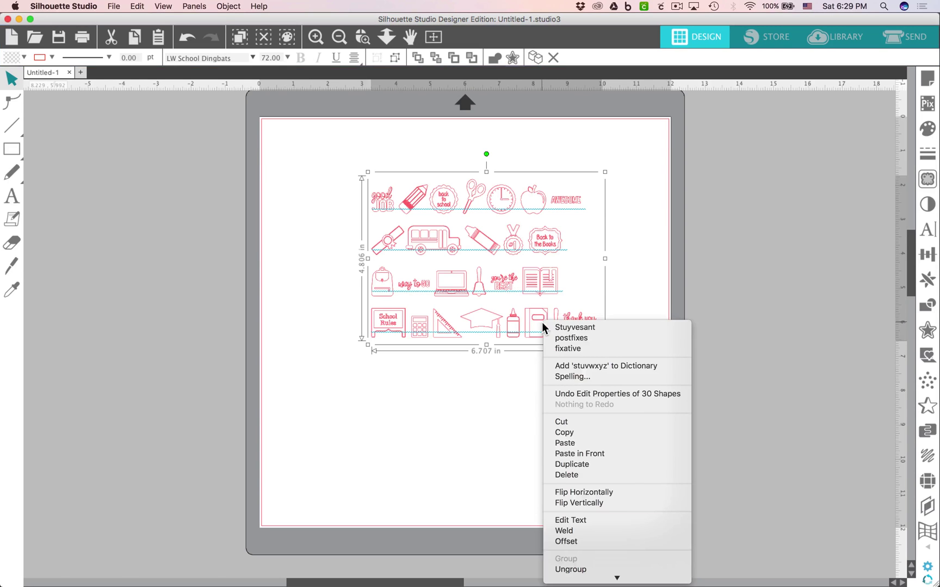
left_click(621, 569)
left_click(575, 360)
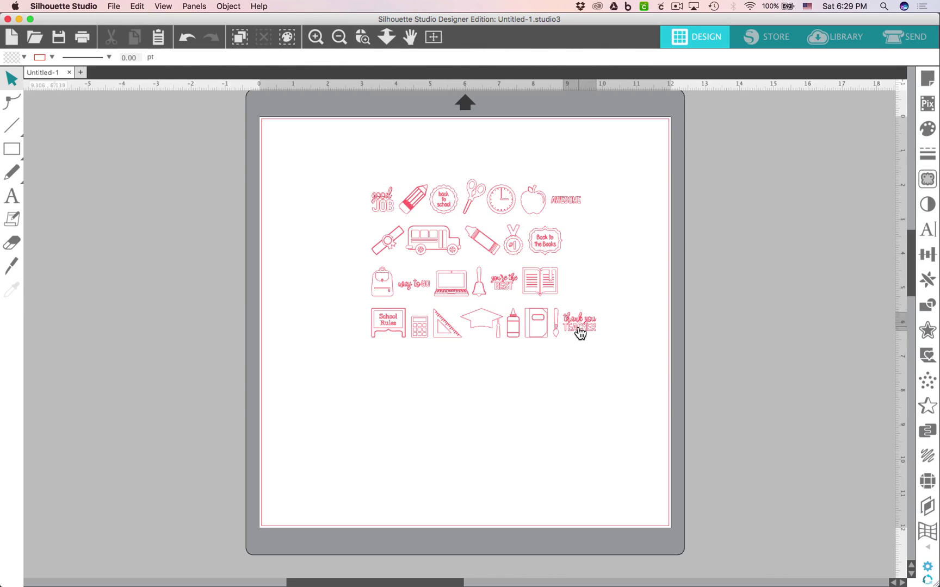
left_click_drag(579, 326, 594, 380)
left_click(568, 357)
left_click_drag(548, 339, 557, 400)
left_click_drag(583, 337, 268, 125)
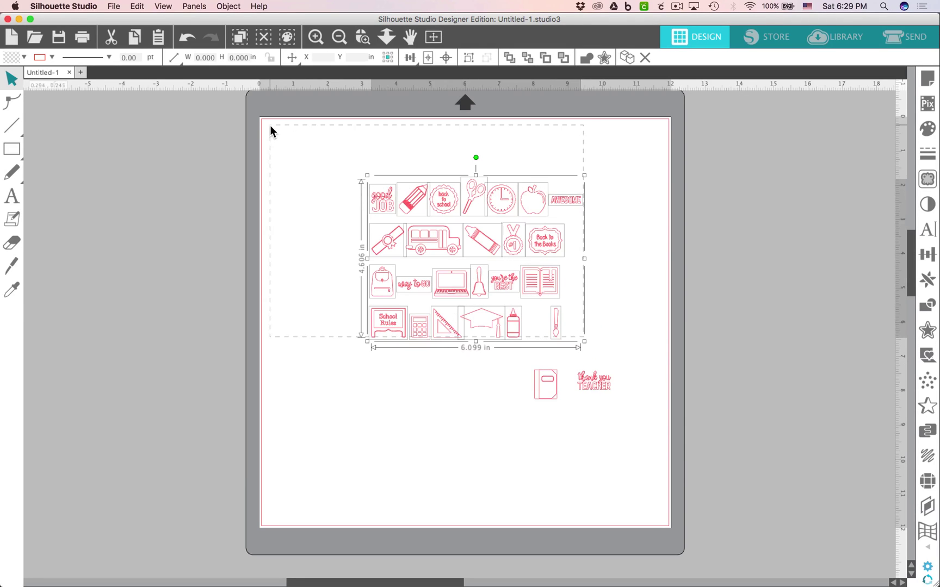
key("Delete")
- Enlarge the notebook and 'thank you TEACHER' to 11.648 × 5.550 in, placed side by side
left_click_drag(488, 287, 604, 426)
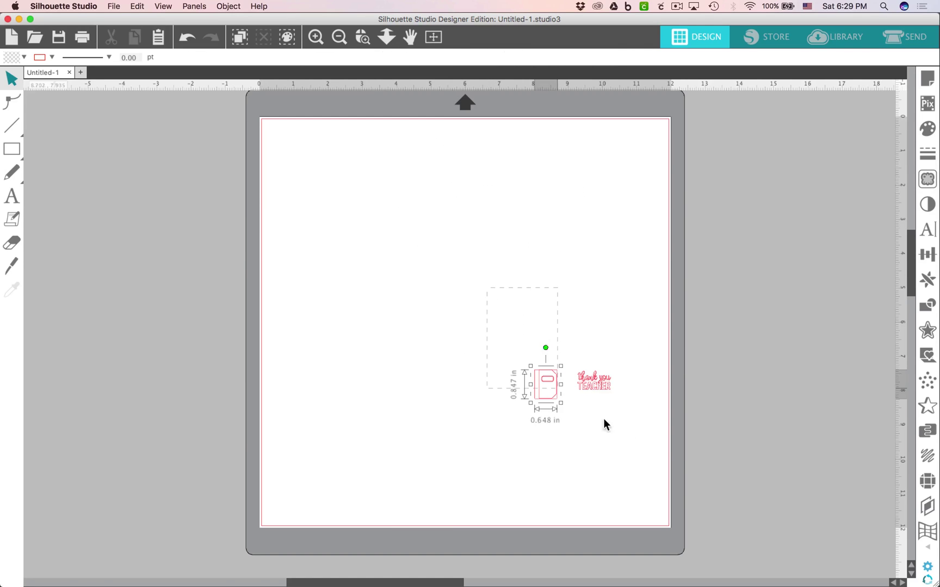
left_click_drag(531, 368, 405, 196)
left_click(602, 187)
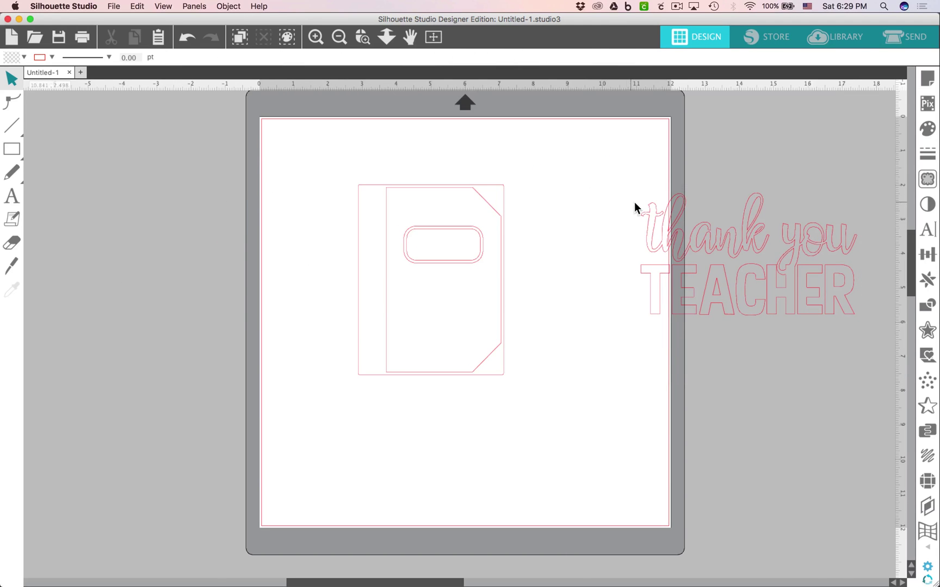
left_click_drag(653, 214, 460, 212)
left_click_drag(585, 243, 555, 246)
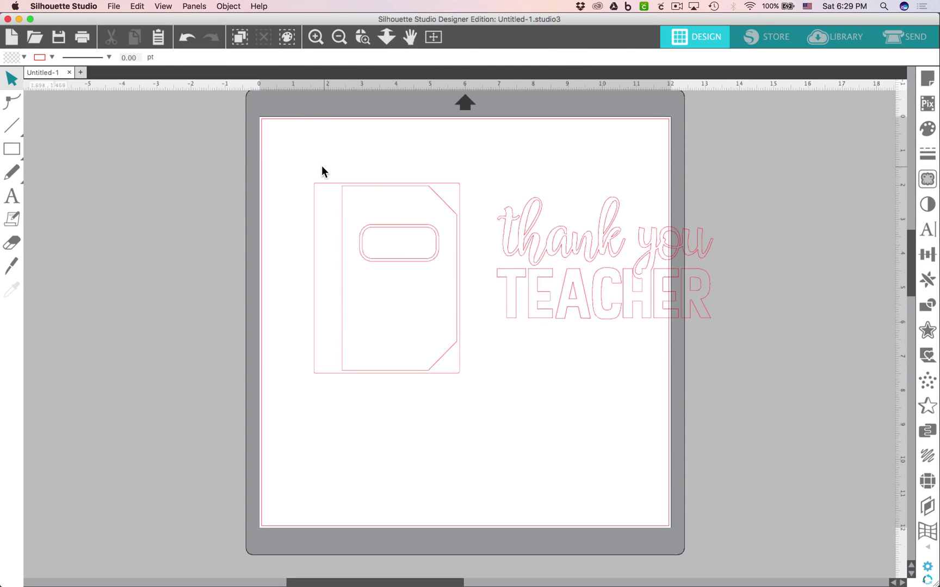
left_click_drag(320, 170, 602, 321)
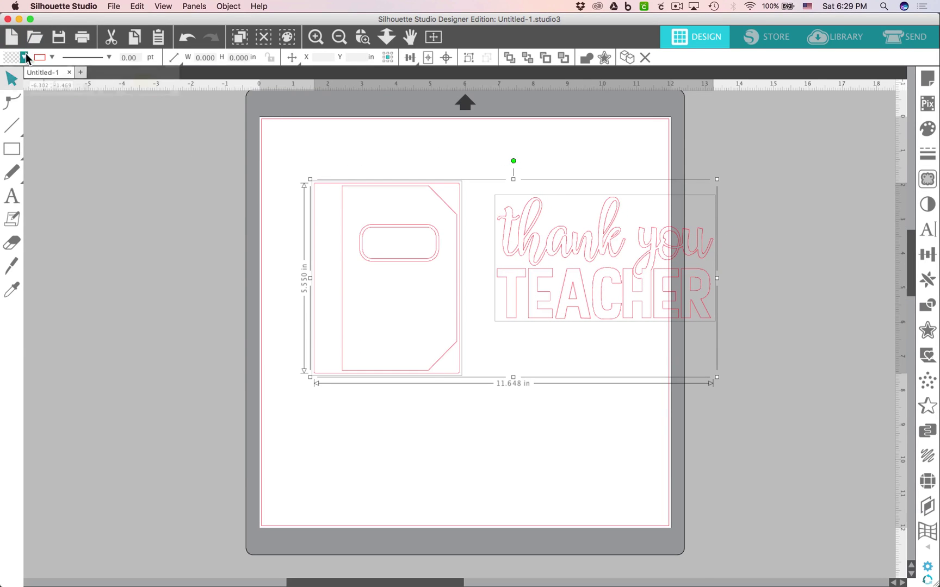
- Fill the notebook and label black, then release the notebook into separate pieces
left_click(12, 57)
left_click(81, 86)
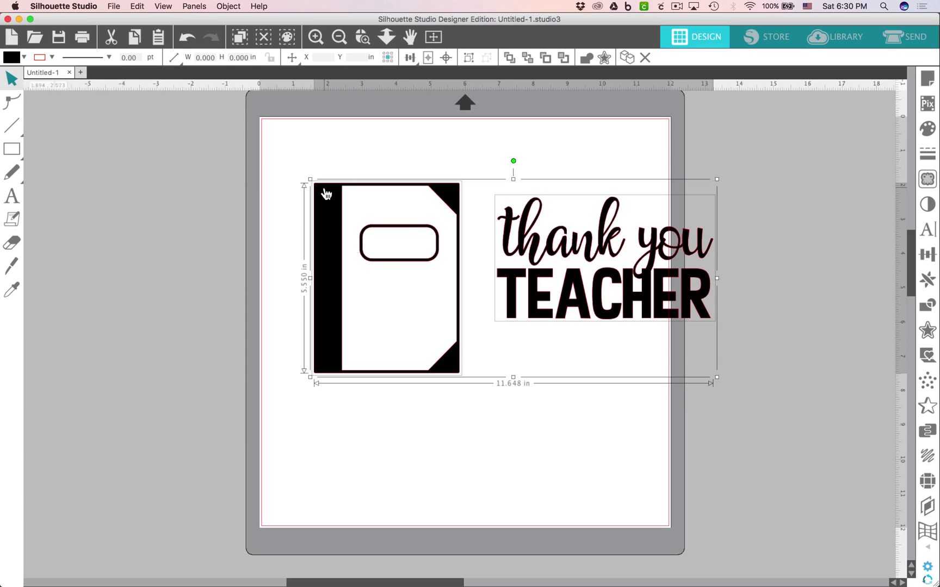
left_click(585, 456)
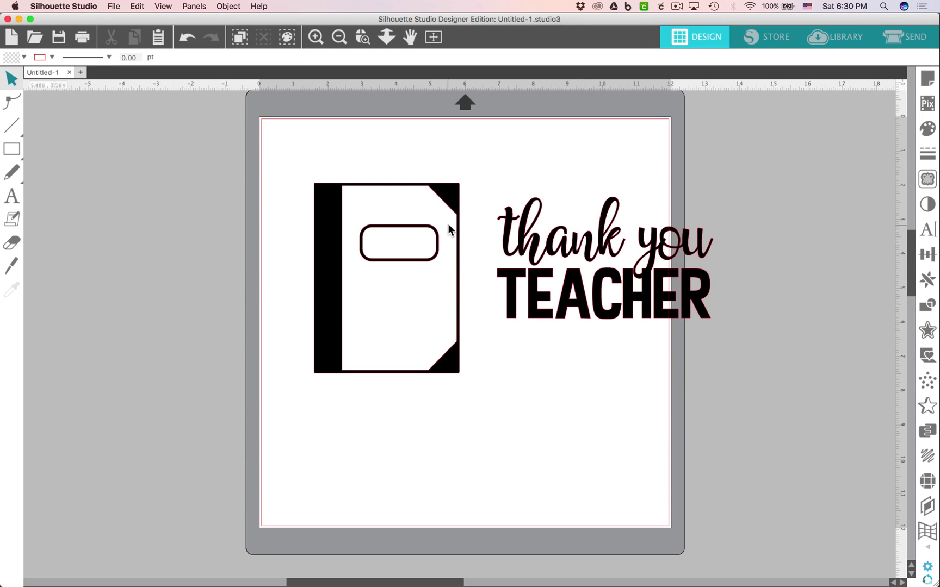
left_click(454, 205)
right_click(455, 201)
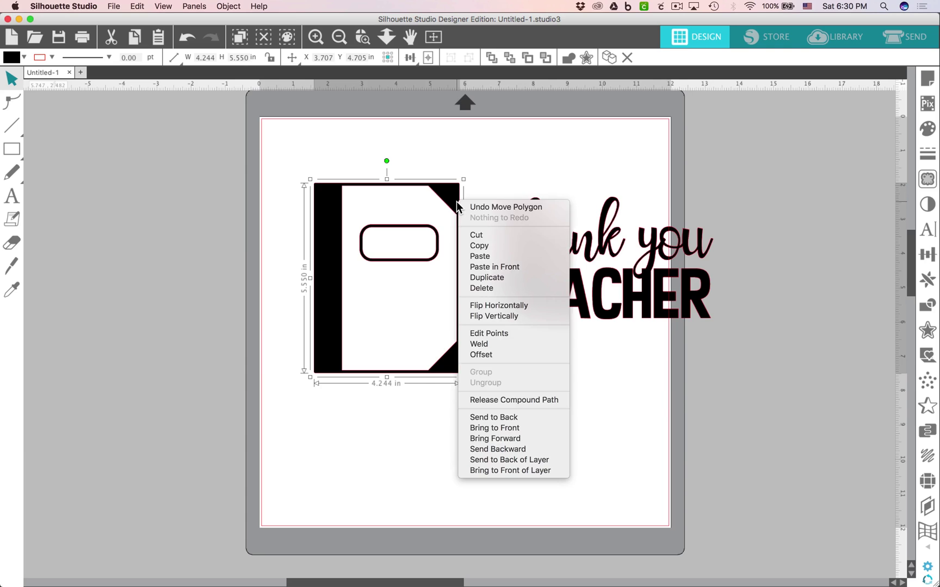
left_click(531, 398)
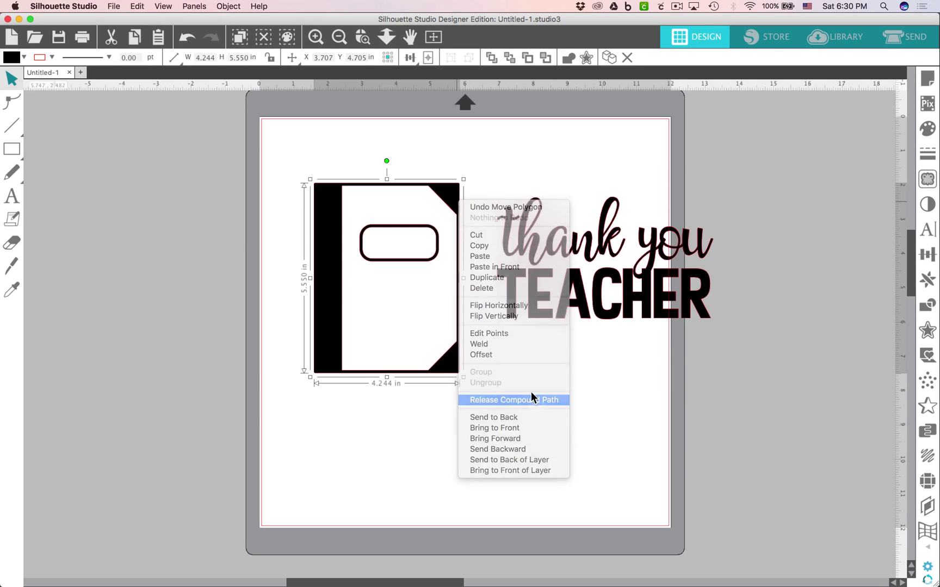
left_click(468, 159)
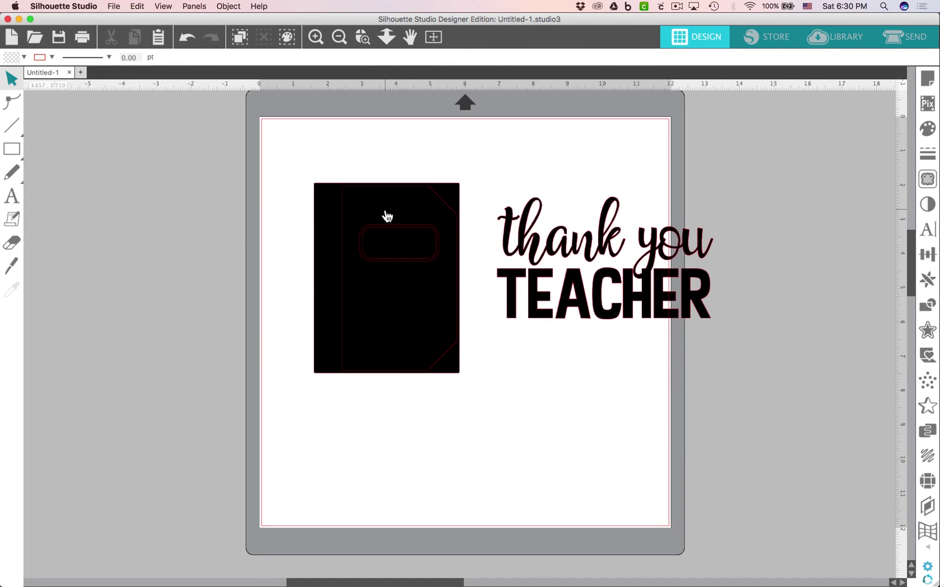
scroll(400, 212, "up", 5)
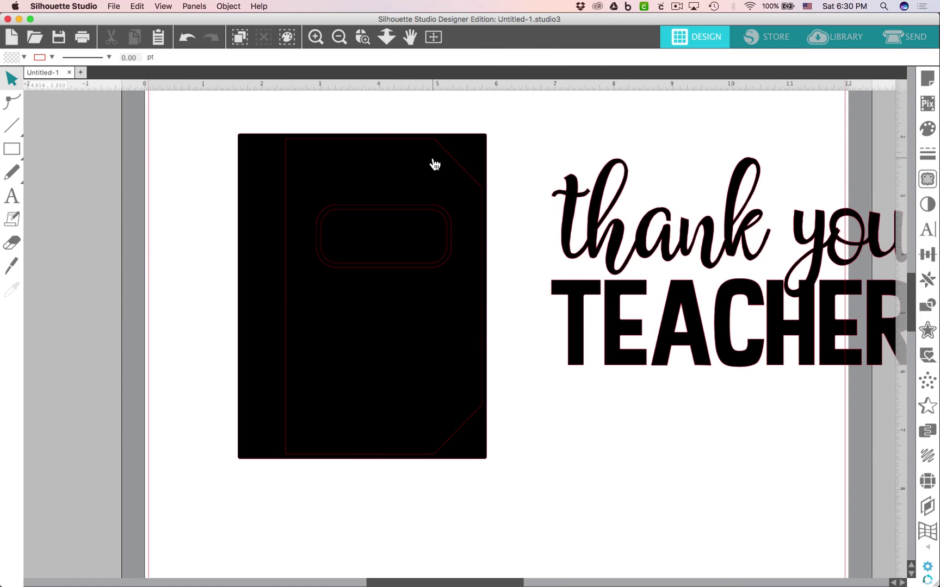
left_click_drag(435, 165, 517, 291)
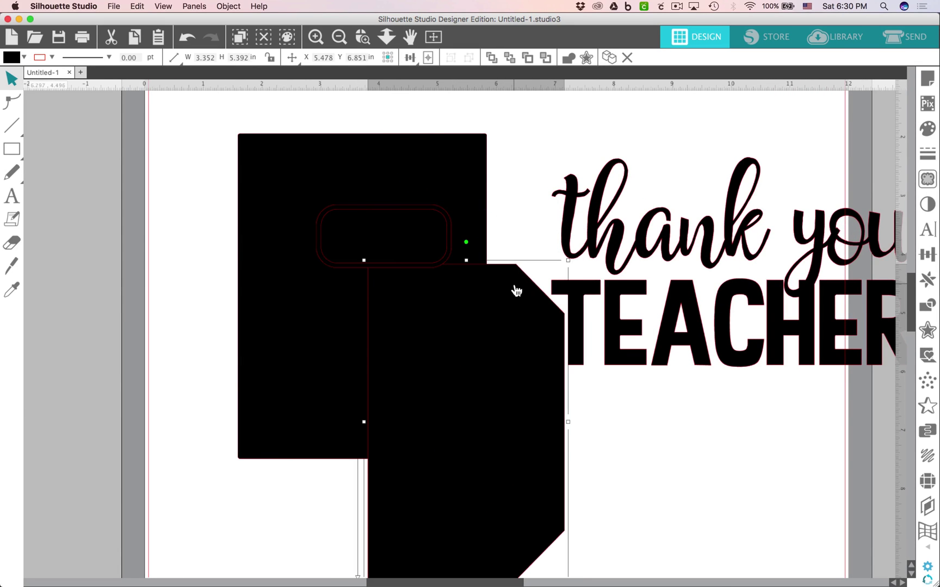
key("super+z")
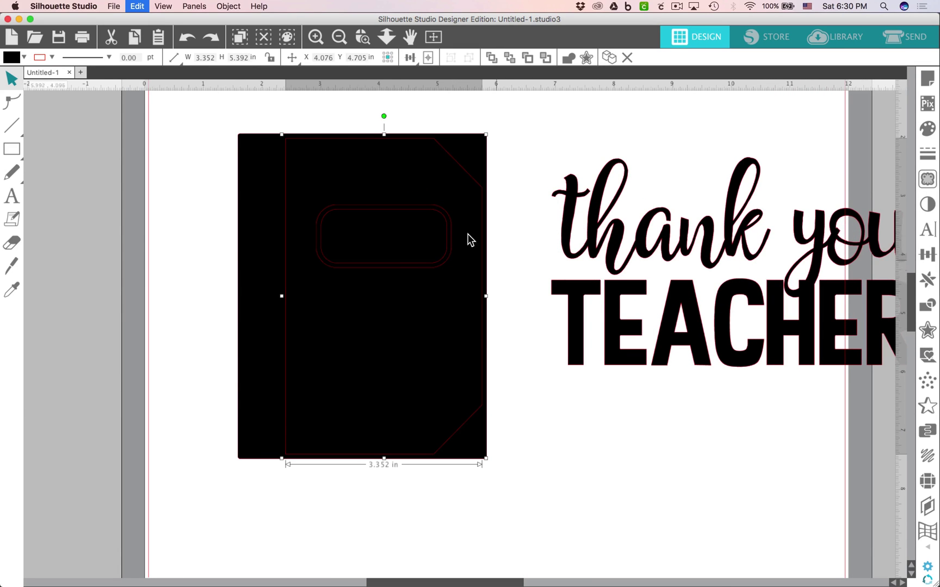
- Fill the notebook cover golden orange and the rounded label white
left_click(24, 56)
left_click(45, 115)
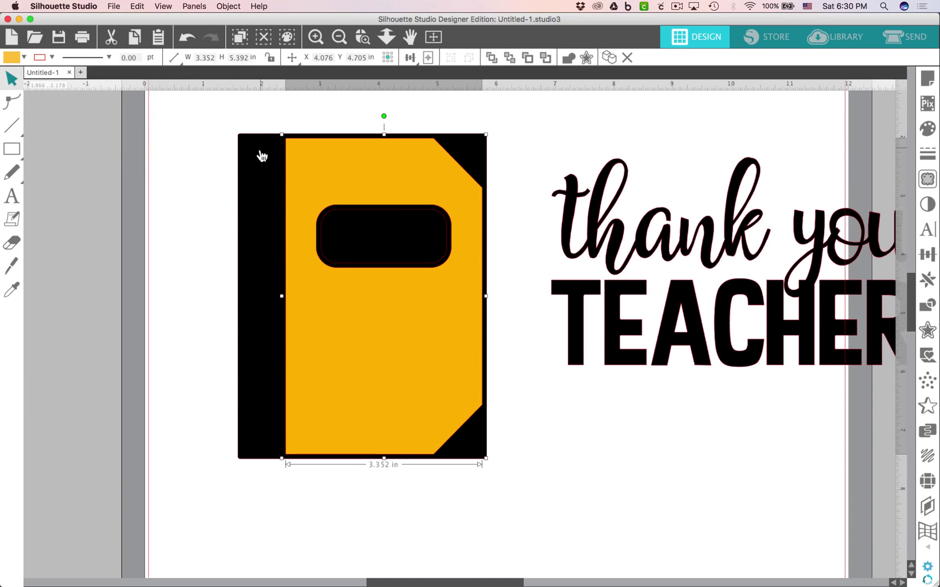
left_click(191, 143)
left_click(396, 237)
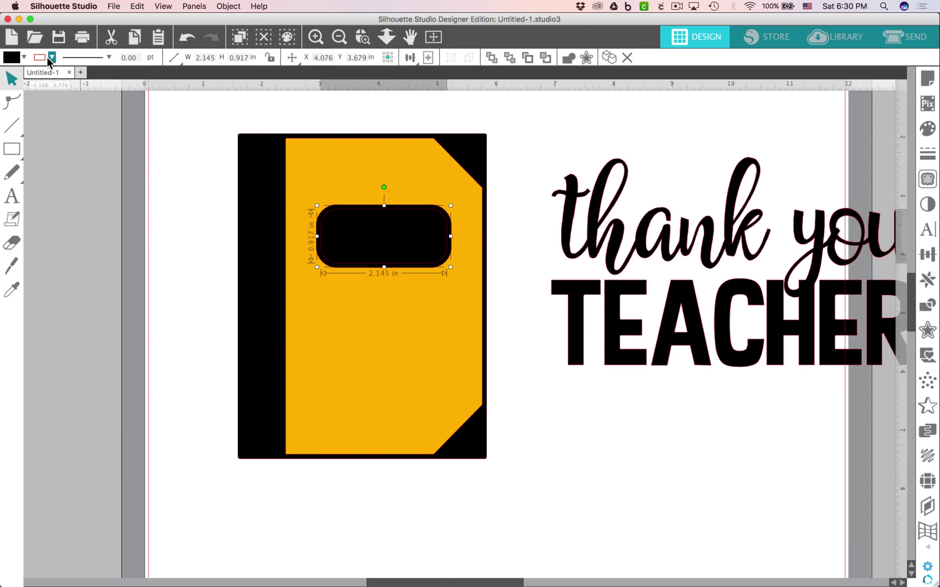
left_click(24, 58)
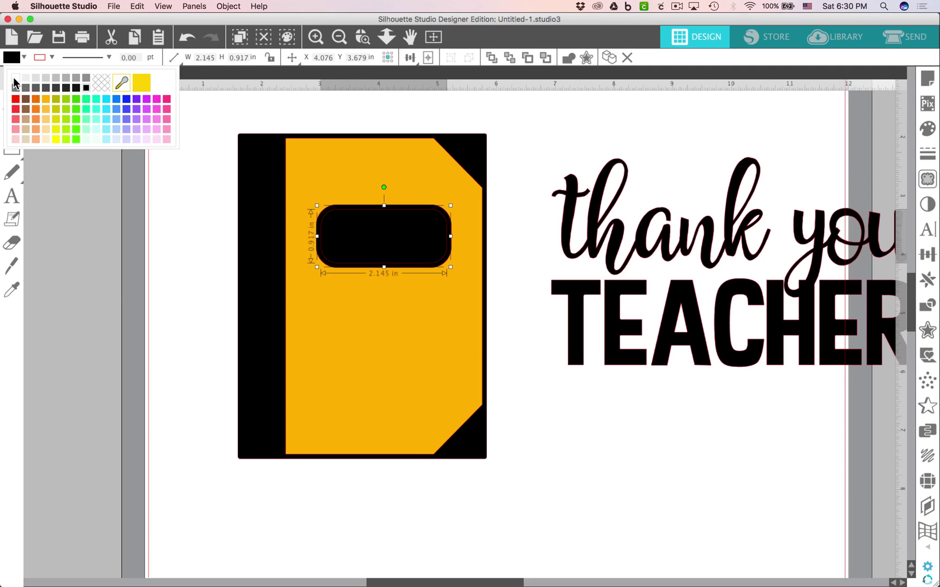
left_click(15, 80)
left_click(574, 430)
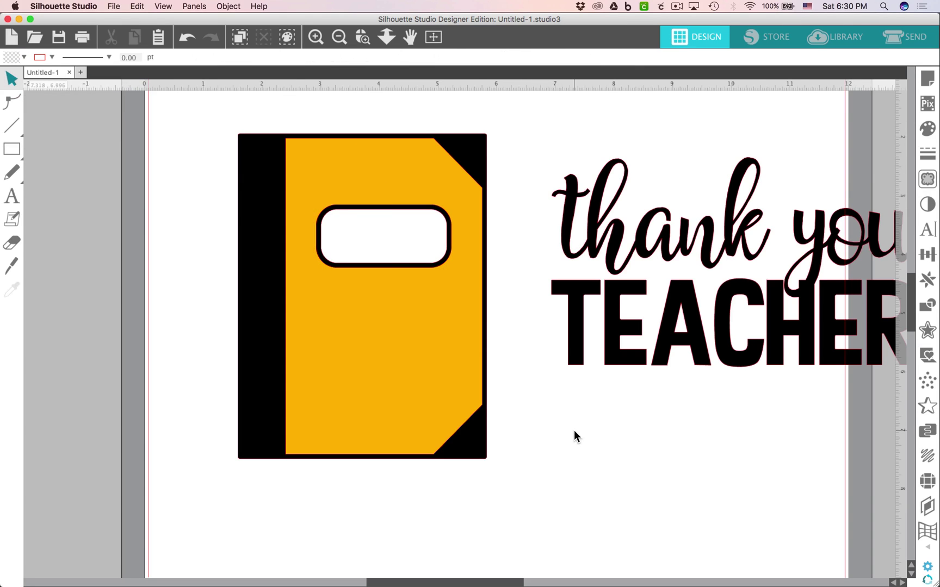
- Shrink 'thank you TEACHER' to 1.457 × 0.826 in and fit it inside the white label
left_click(645, 298)
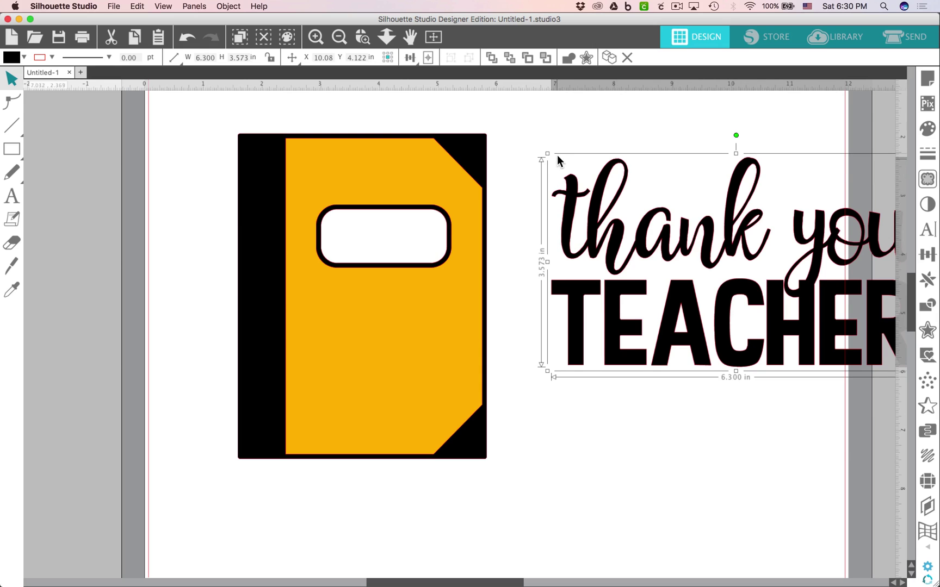
left_click_drag(548, 155, 690, 262)
left_click_drag(764, 312, 575, 252)
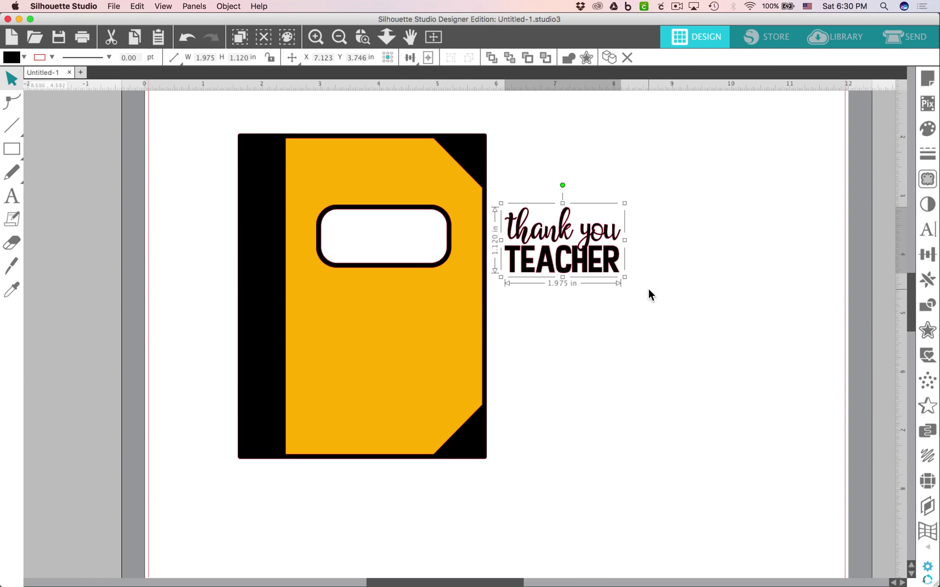
left_click_drag(624, 277, 412, 256)
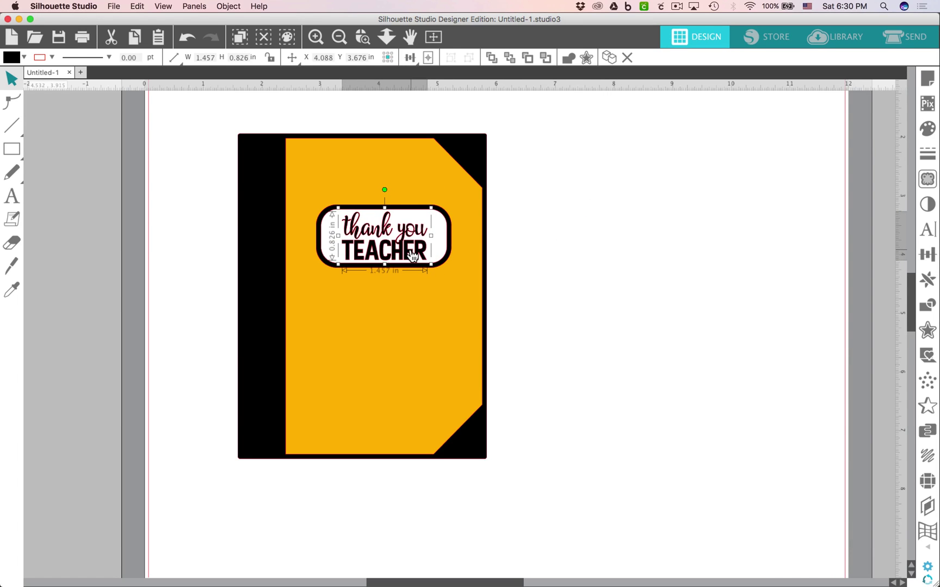
left_click(539, 243)
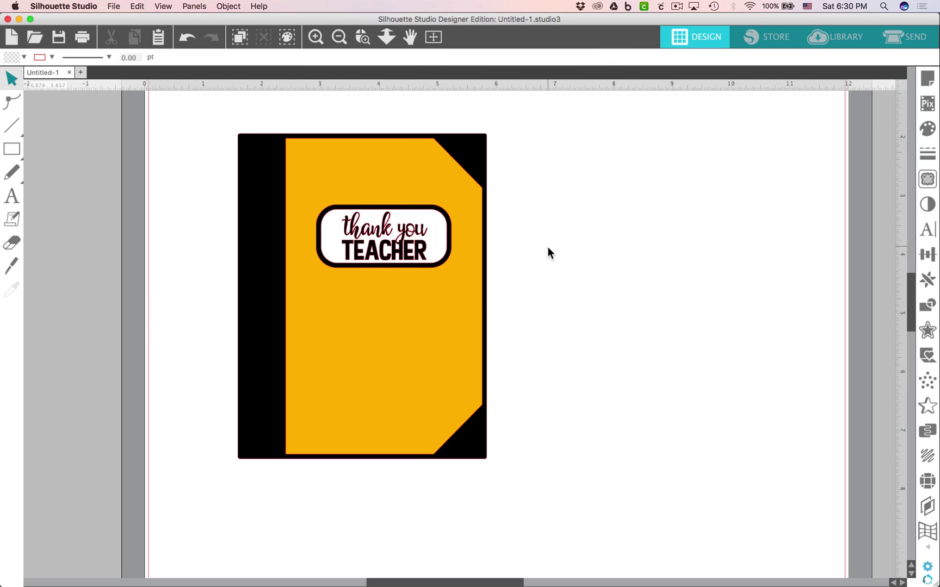
left_click(471, 300)
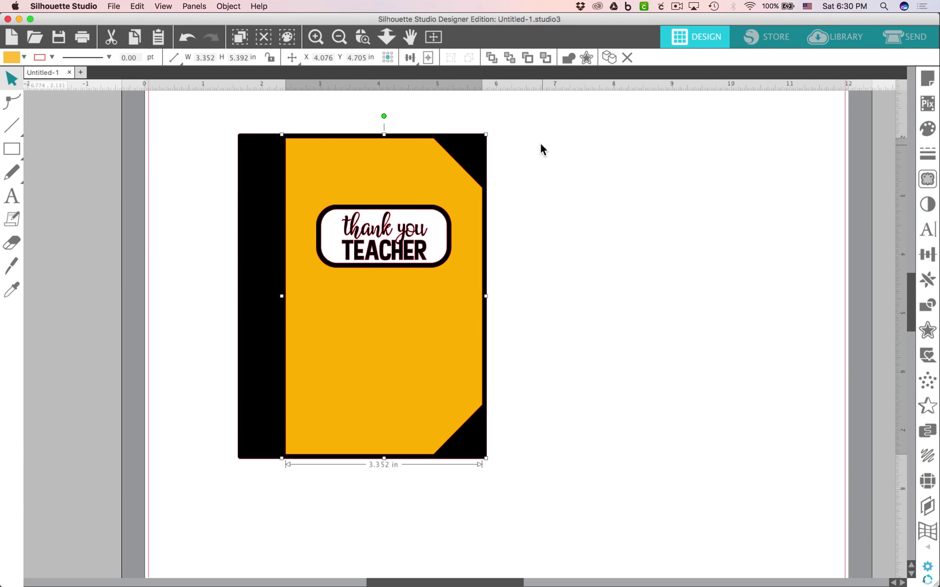
- Give the cover a light-blue polka-dot pattern fill and group all notebook pieces
left_click(926, 127)
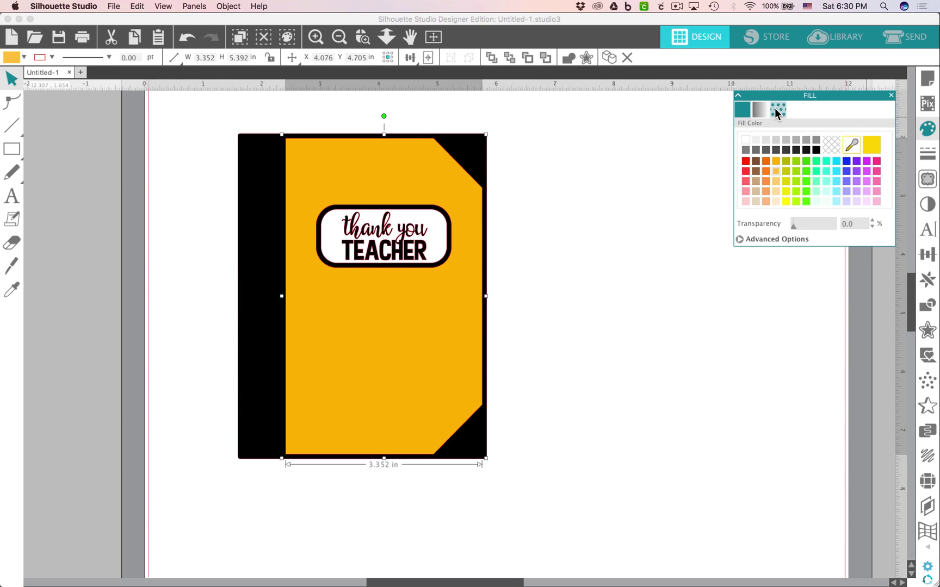
left_click(776, 107)
left_click(778, 207)
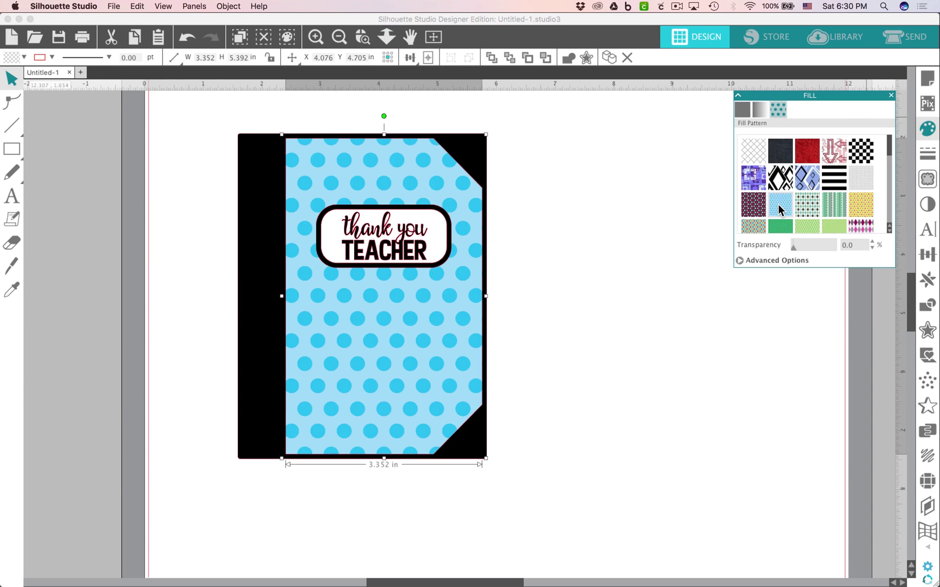
left_click(614, 216)
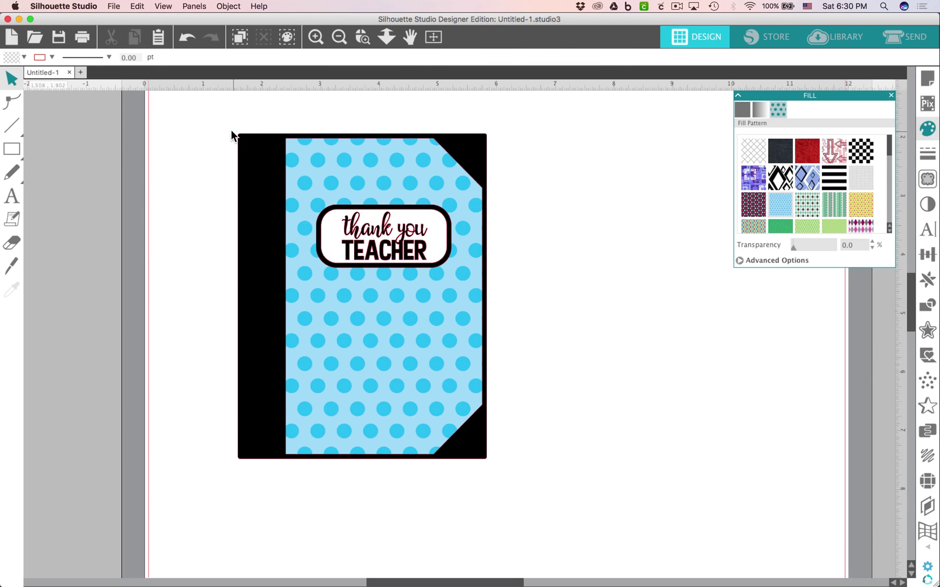
left_click_drag(229, 127, 499, 471)
key("super+g")
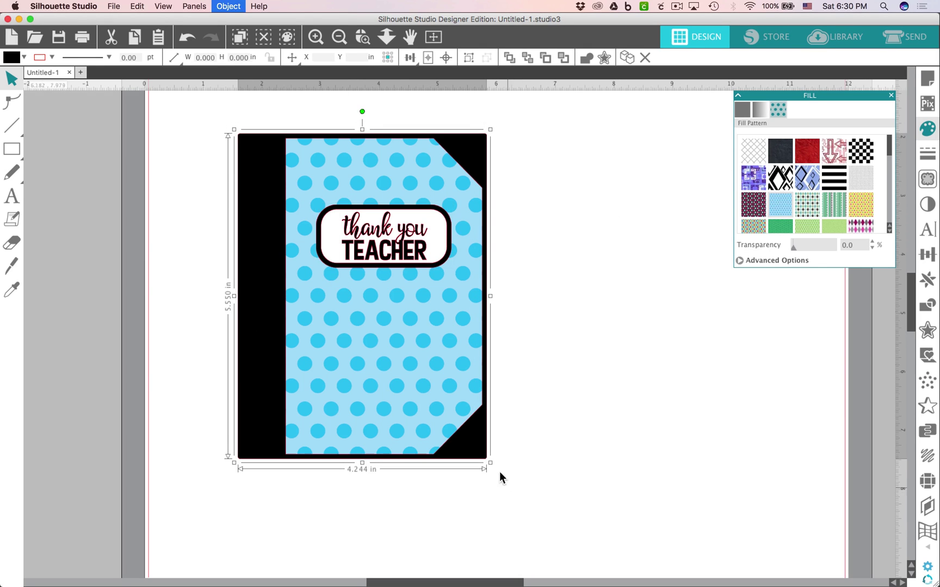
- Add a 0.185 in rounded offset cut border around the notebook group
left_click_drag(261, 267, 276, 269)
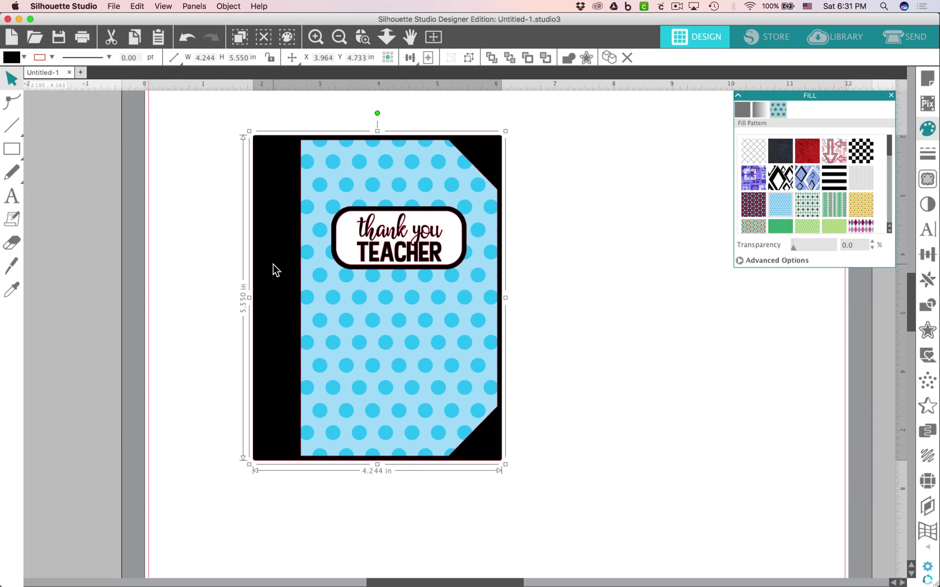
left_click(927, 329)
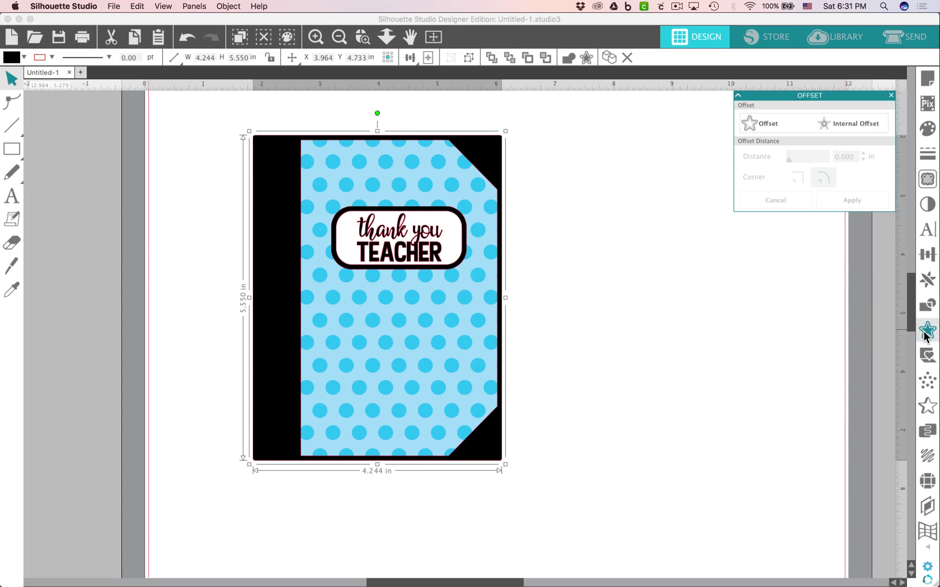
left_click(764, 127)
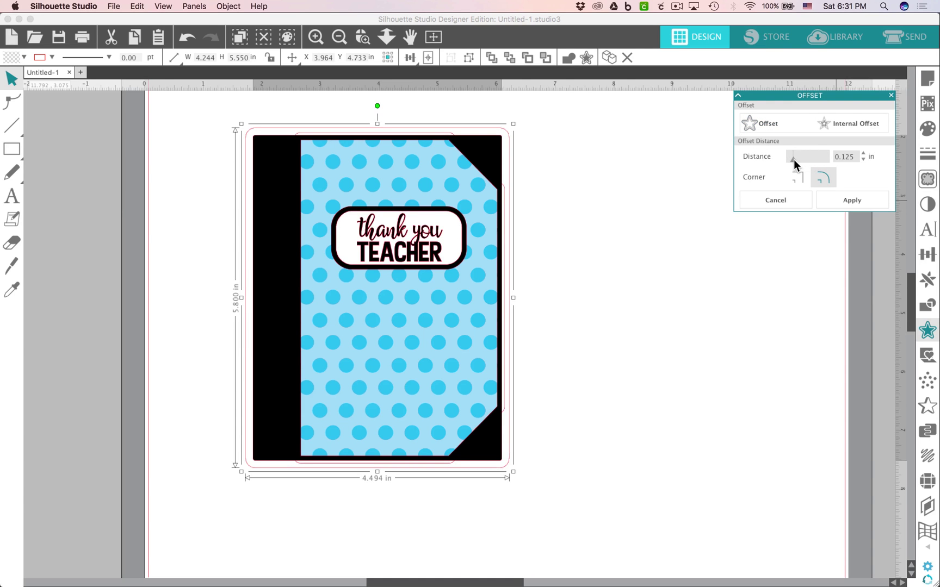
left_click_drag(794, 159, 796, 159)
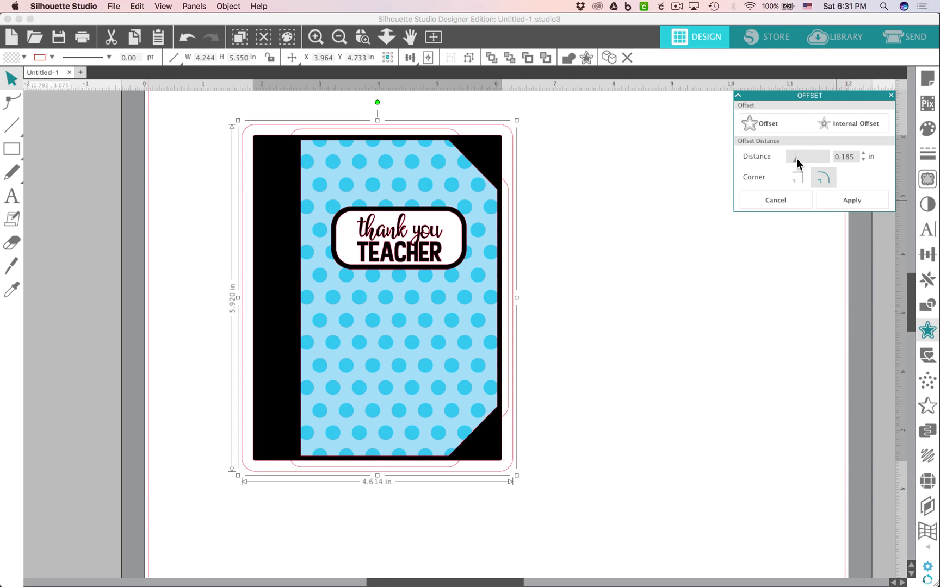
left_click(617, 194)
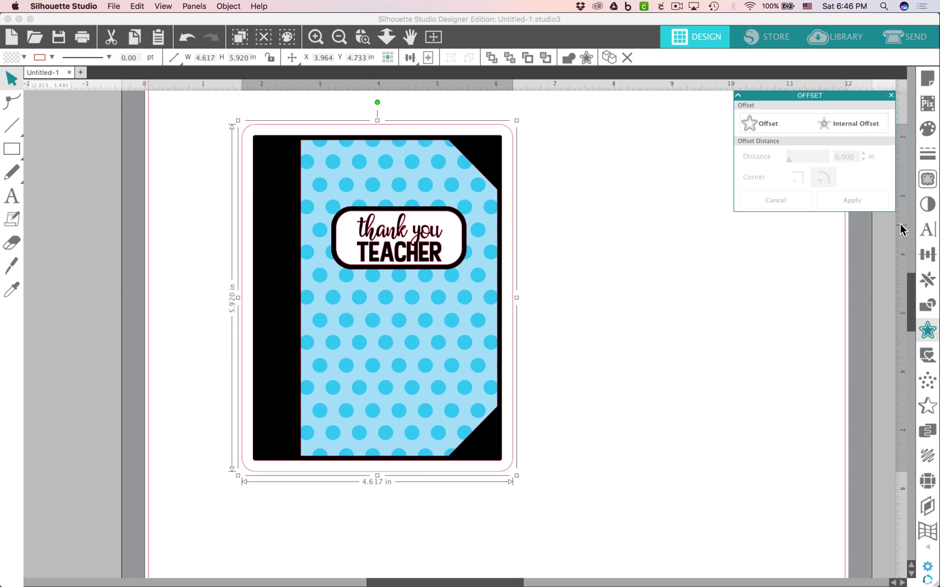
- Insert the 'Everything is better in a Mason Jar' glyph from LW Mason Jar Dingbats
left_click(926, 231)
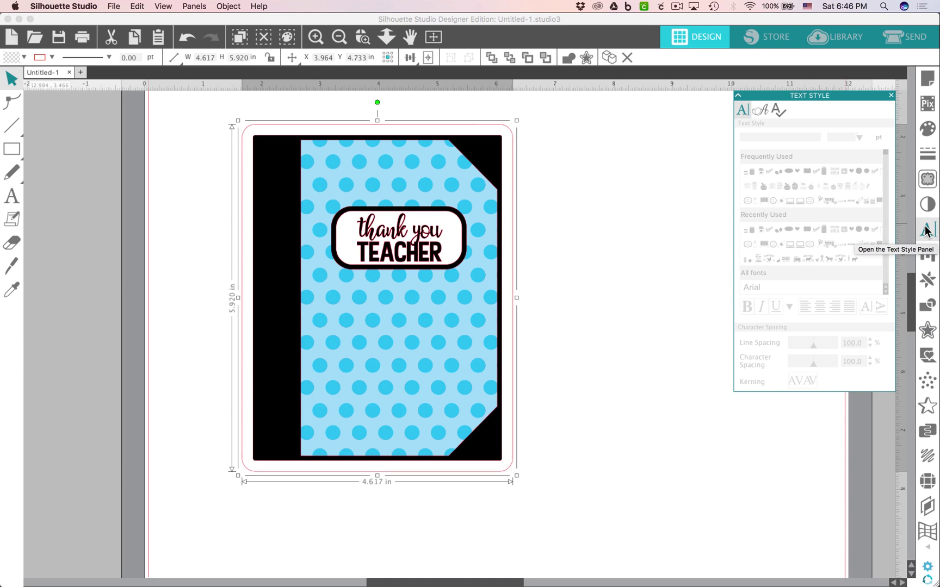
left_click(761, 110)
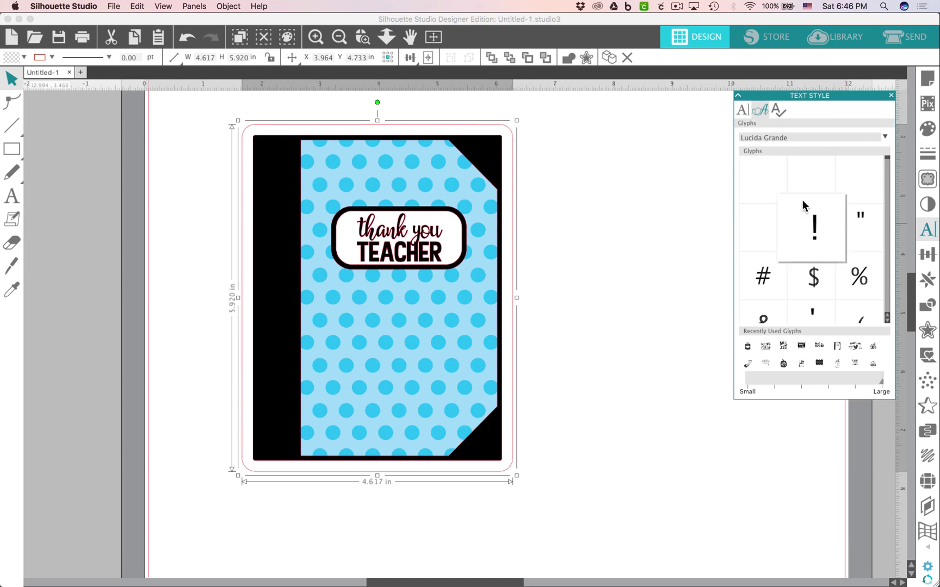
left_click_drag(786, 132, 740, 137)
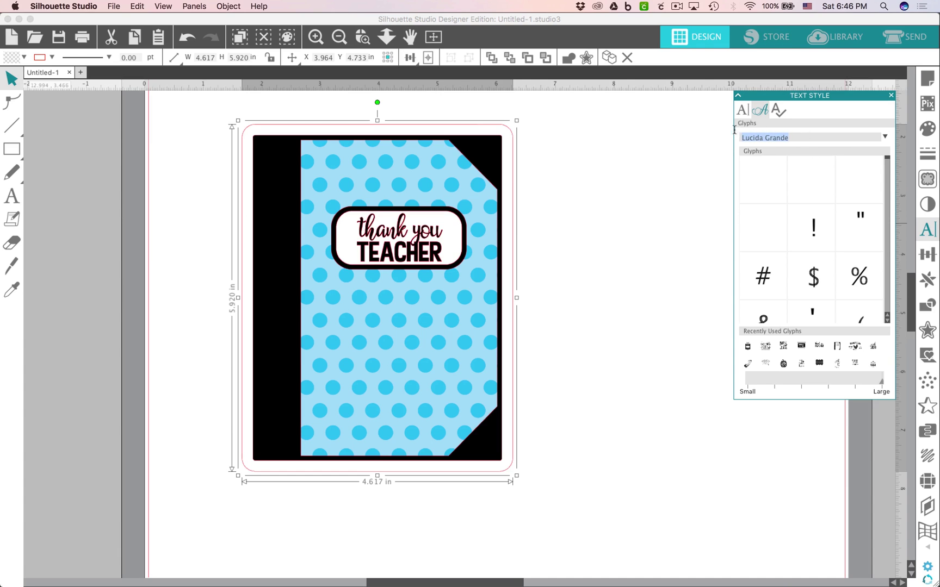
type("lw mason Jar Dingbats")
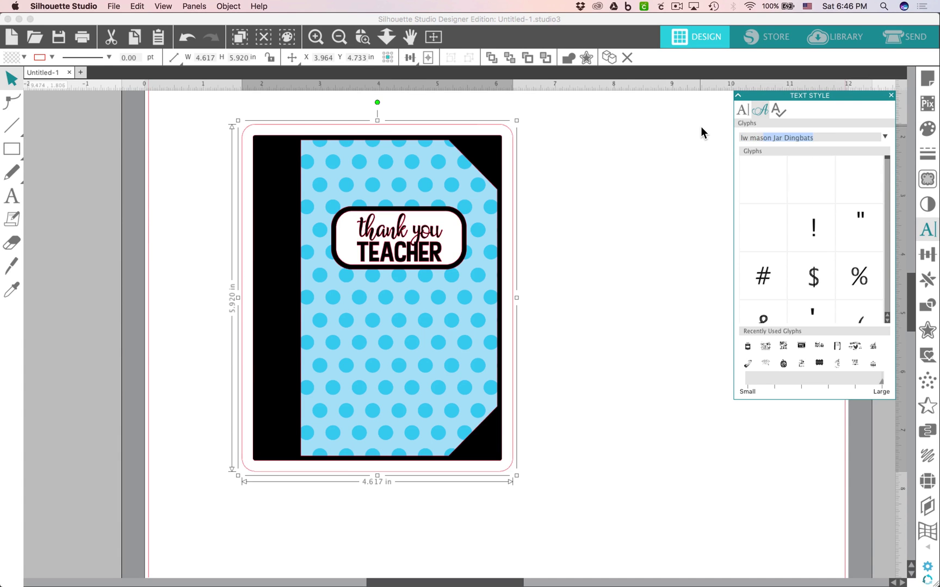
key("Return")
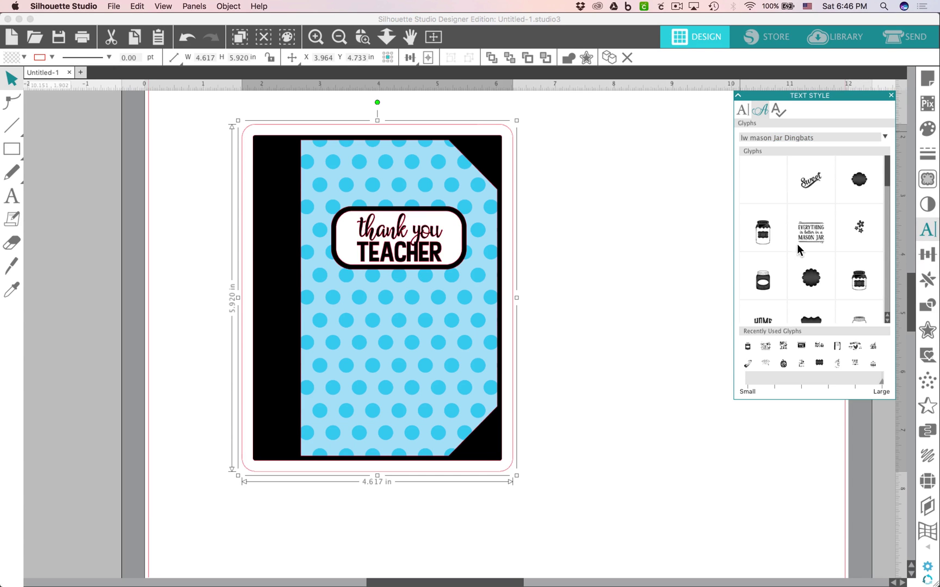
mouse_move(804, 235)
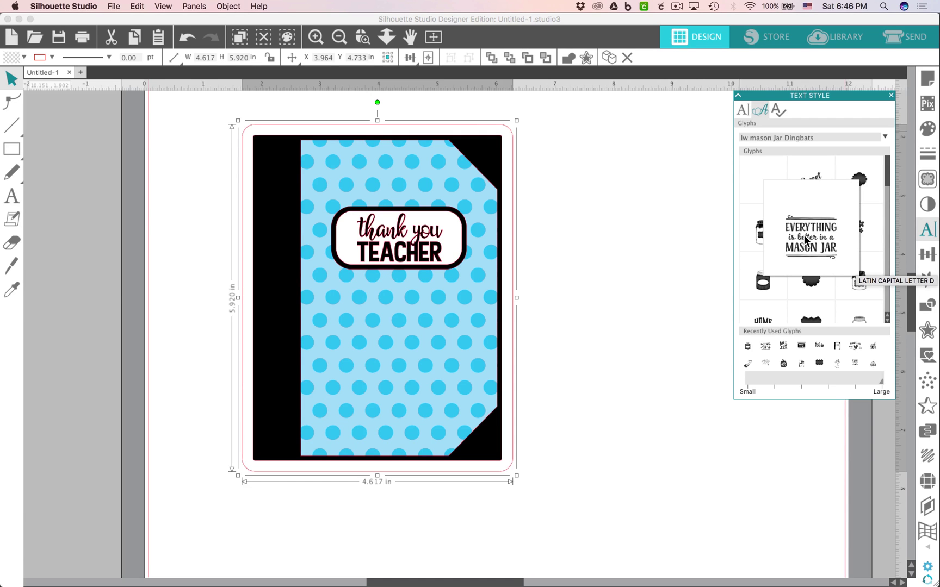
left_click(804, 234)
scroll(587, 200, "up", 2)
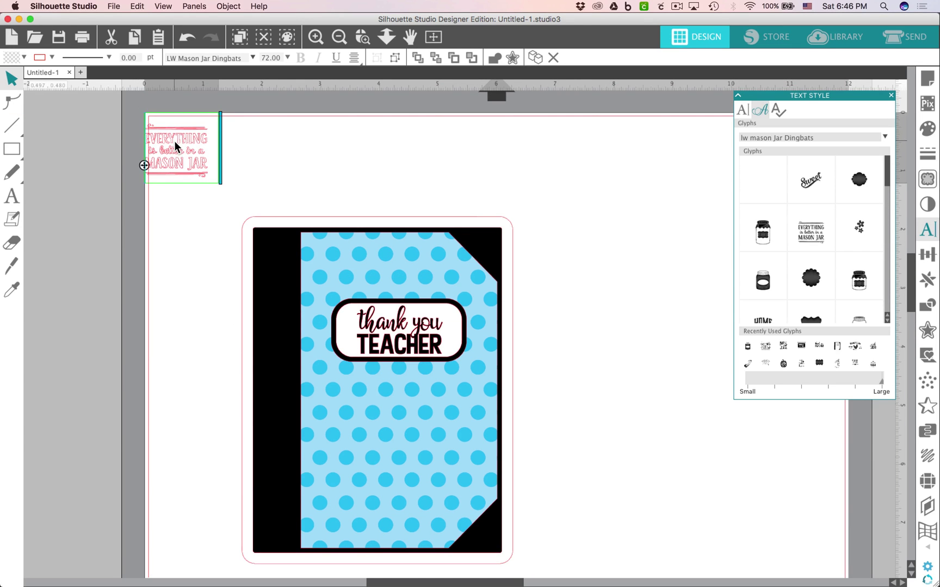
- Place the Mason Jar glyph beside the notebook, enlarged to about 3.692 × 3.539 in
left_click(174, 141)
left_click_drag(175, 144, 633, 357)
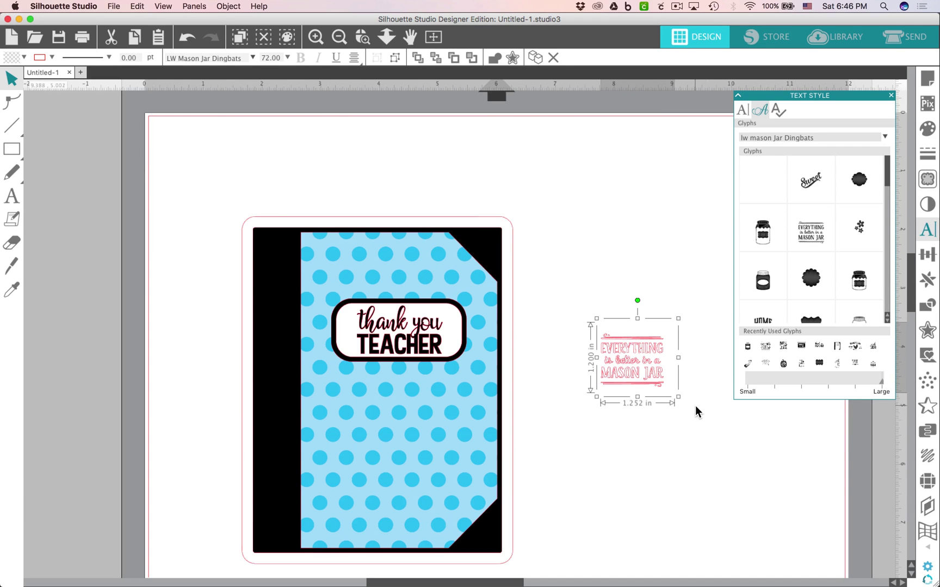
left_click_drag(677, 397, 829, 544)
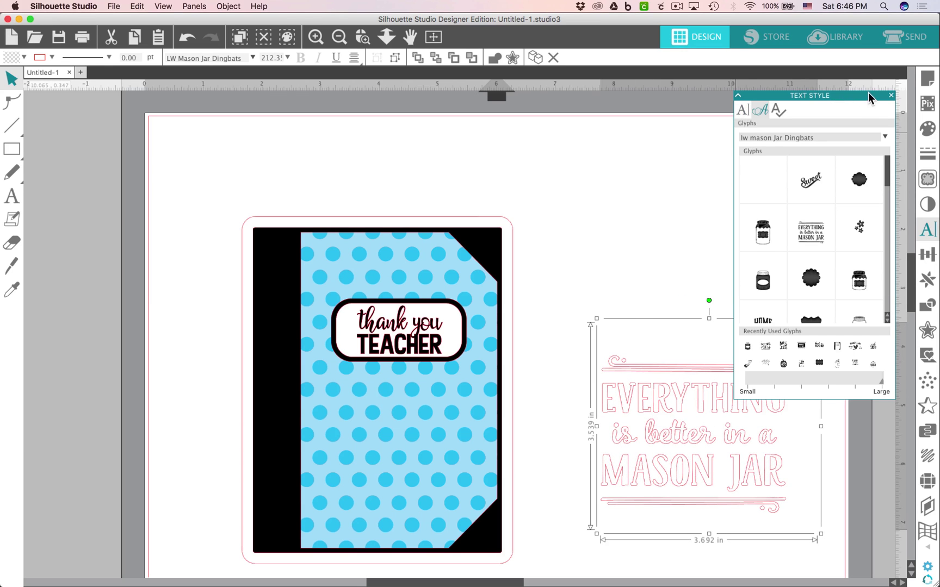
left_click(891, 96)
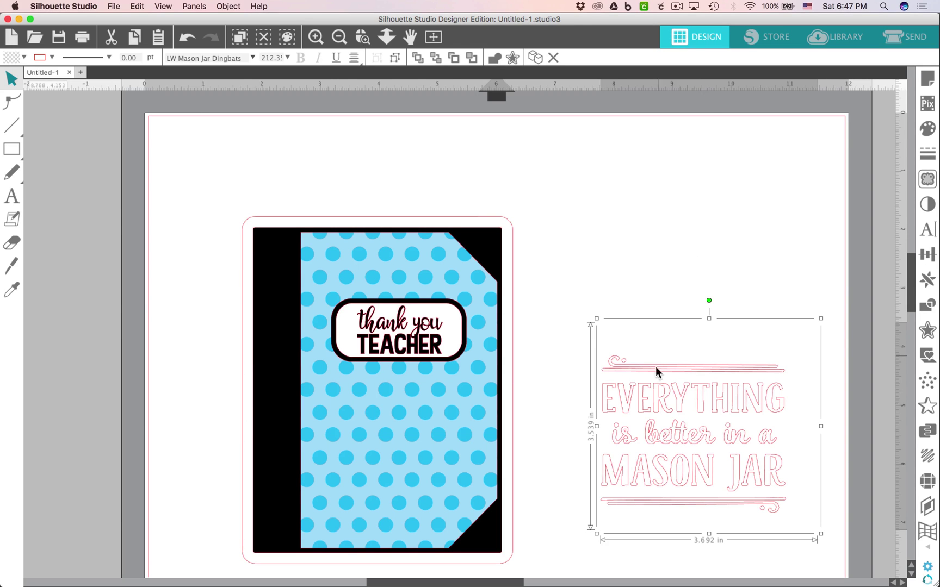
left_click_drag(656, 374, 618, 280)
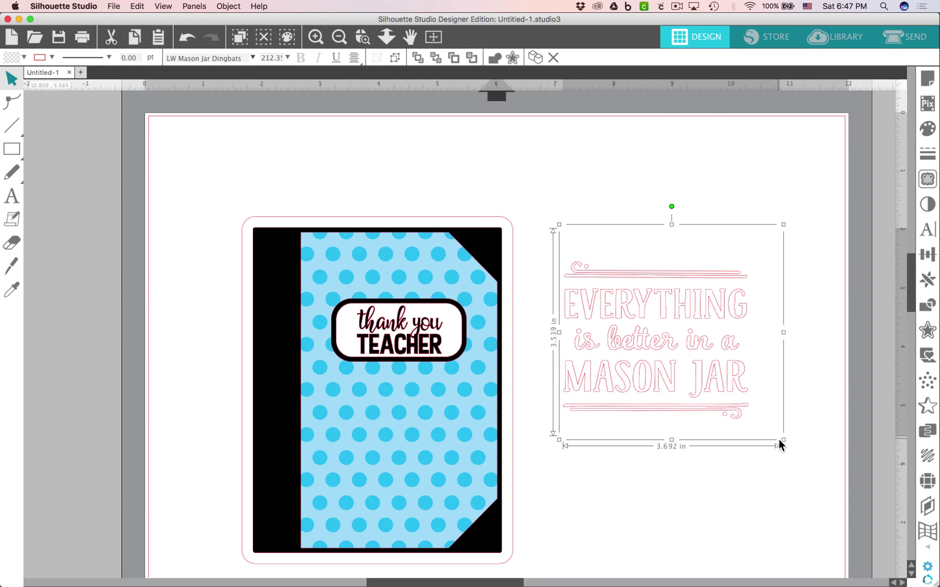
left_click(808, 461)
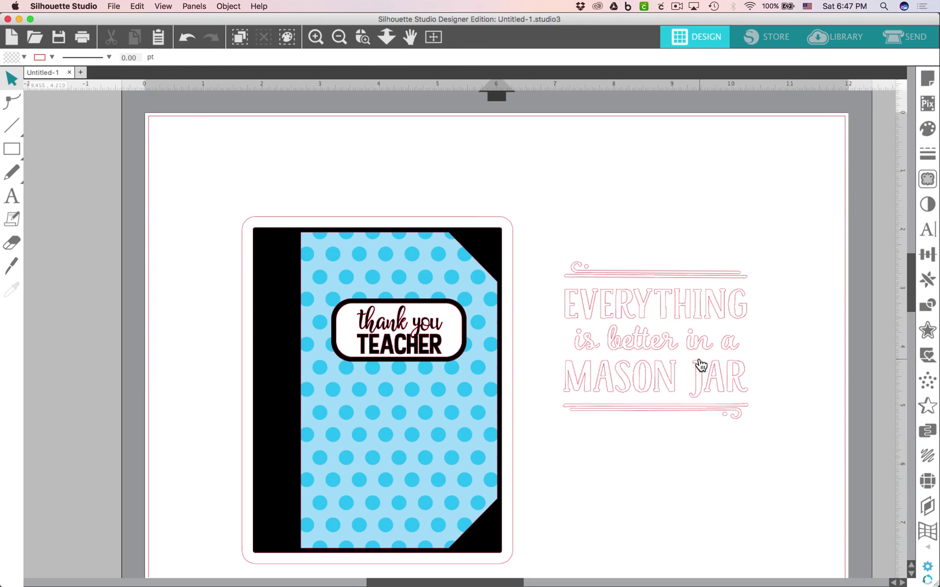